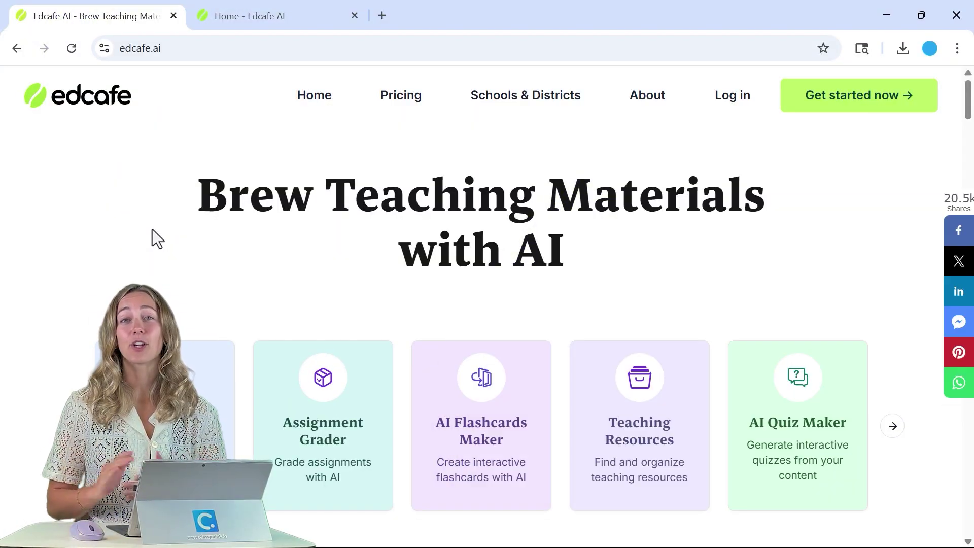
# Step: Switch to the Edcafe AI home dashboard tab listing recent contents
pyautogui.click(175, 57)
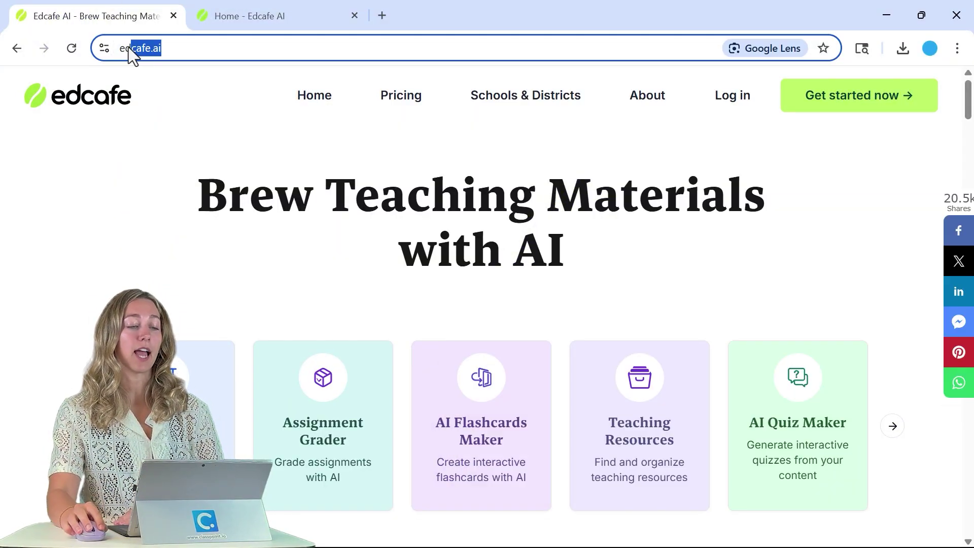
pyautogui.click(238, 26)
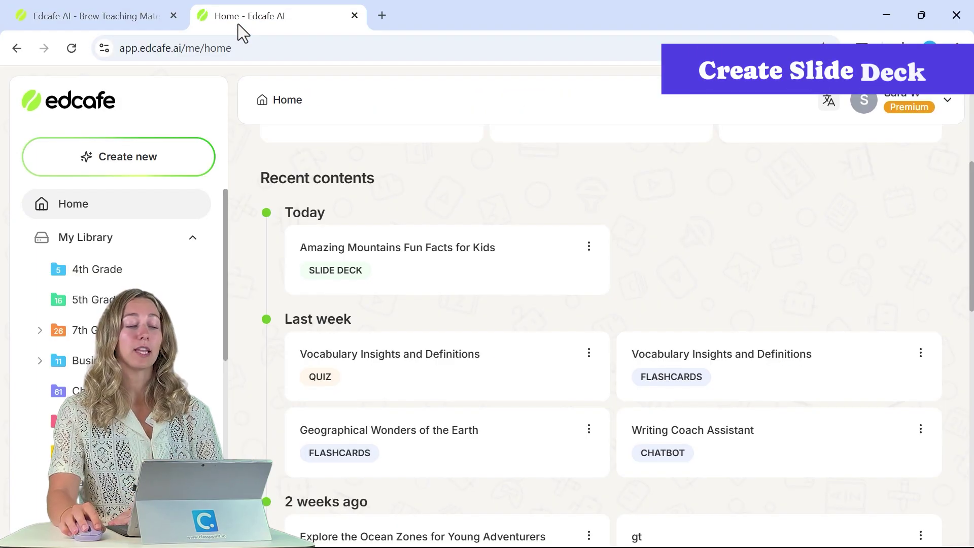
# Step: Start a new slide deck from a topic after previewing the text, webpage and file source options
pyautogui.click(143, 174)
pyautogui.click(429, 235)
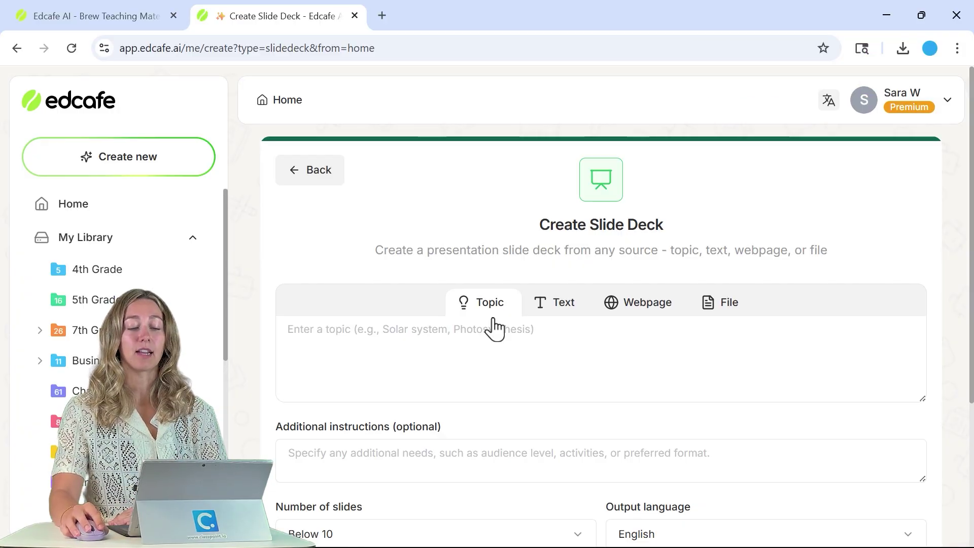
pyautogui.click(558, 310)
pyautogui.click(633, 310)
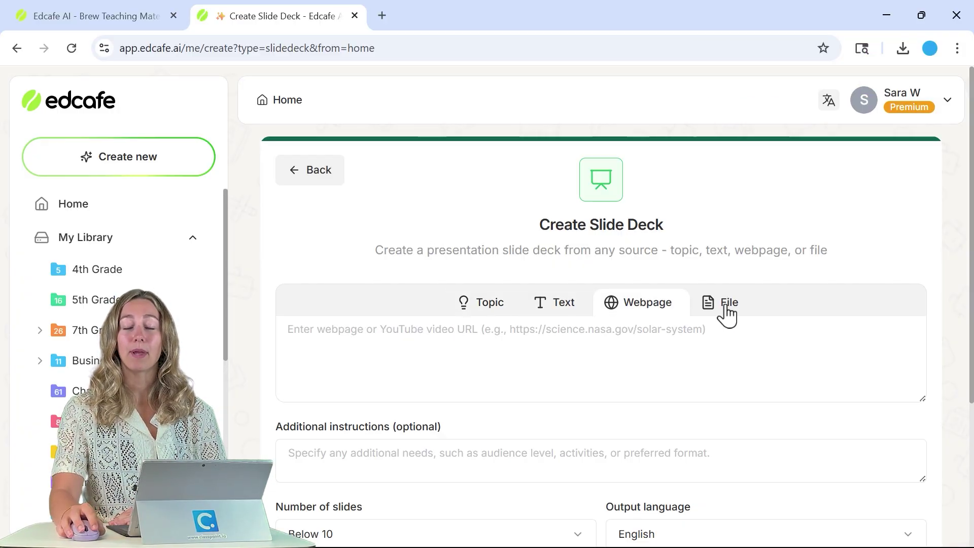
pyautogui.click(724, 308)
pyautogui.click(477, 305)
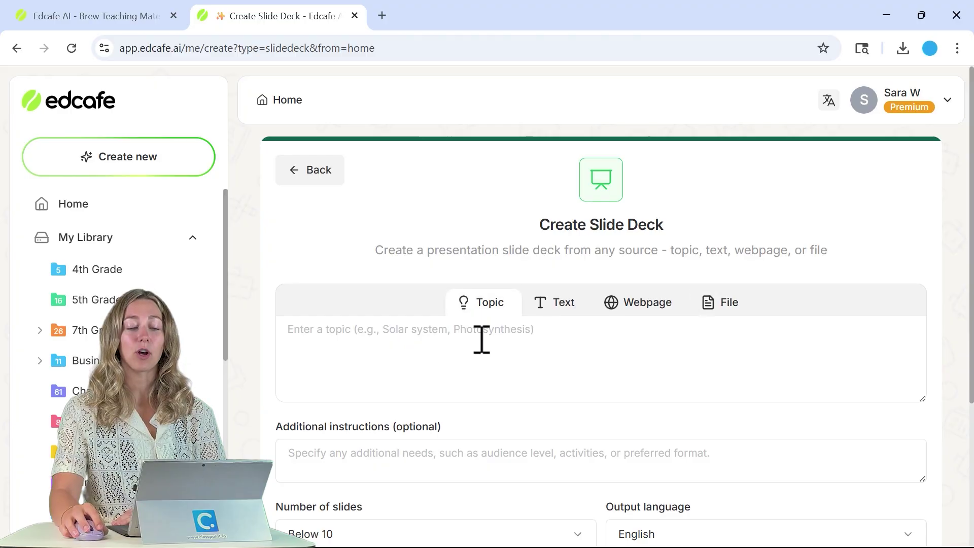
# Step: Enter the topic 'the five senses' and paste the 4th-grade reflection-questions instructions
pyautogui.write('the five senses')
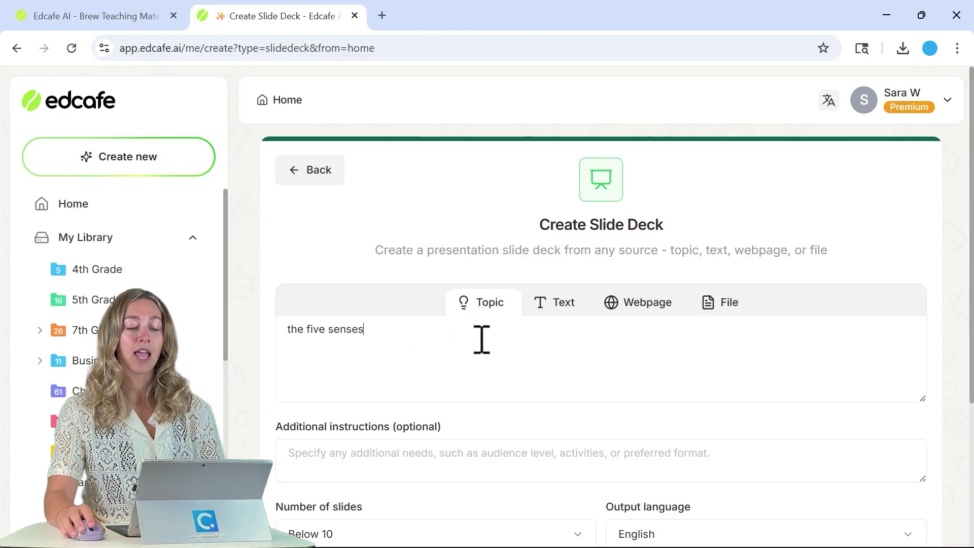
pyautogui.scroll(-3, 481, 339)
pyautogui.click(487, 312)
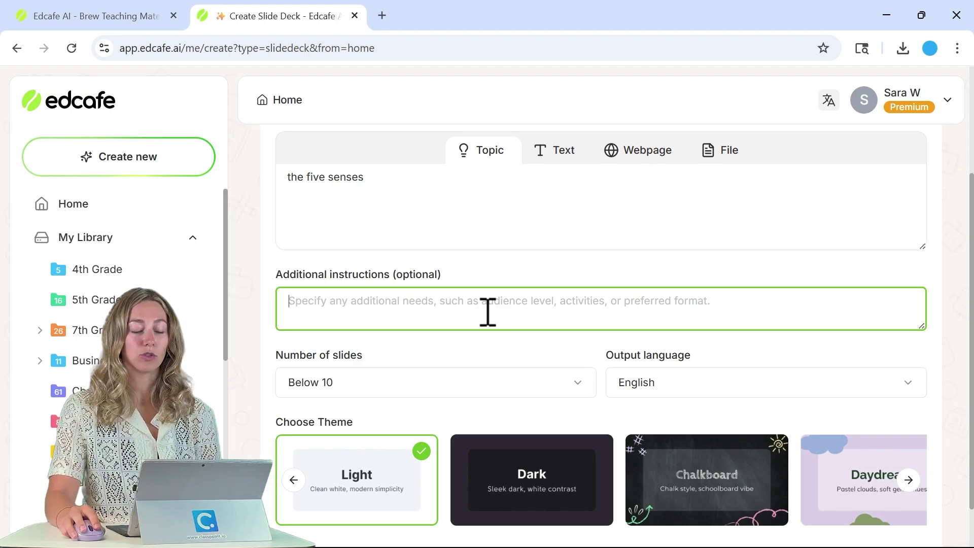
pyautogui.press('super+v')
pyautogui.scroll(-3, 466, 324)
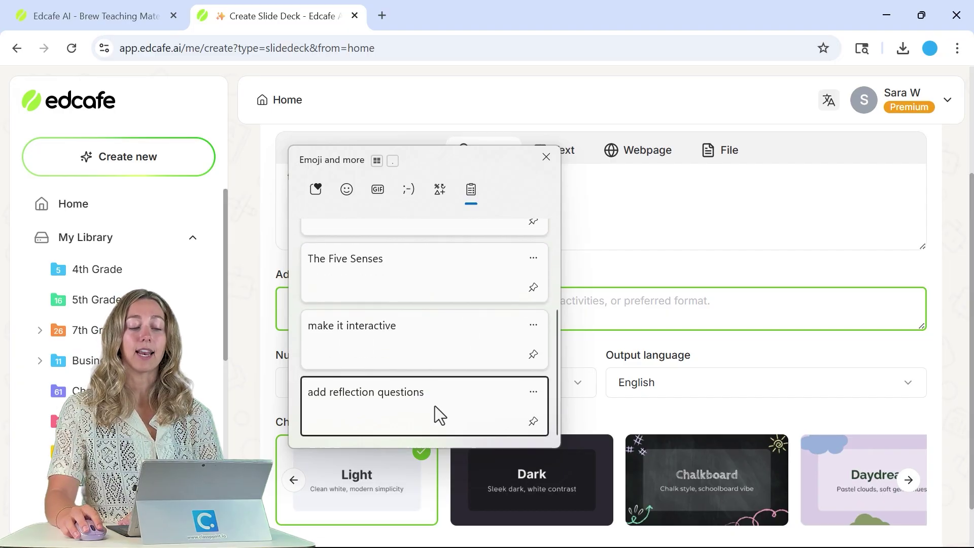
pyautogui.click(434, 405)
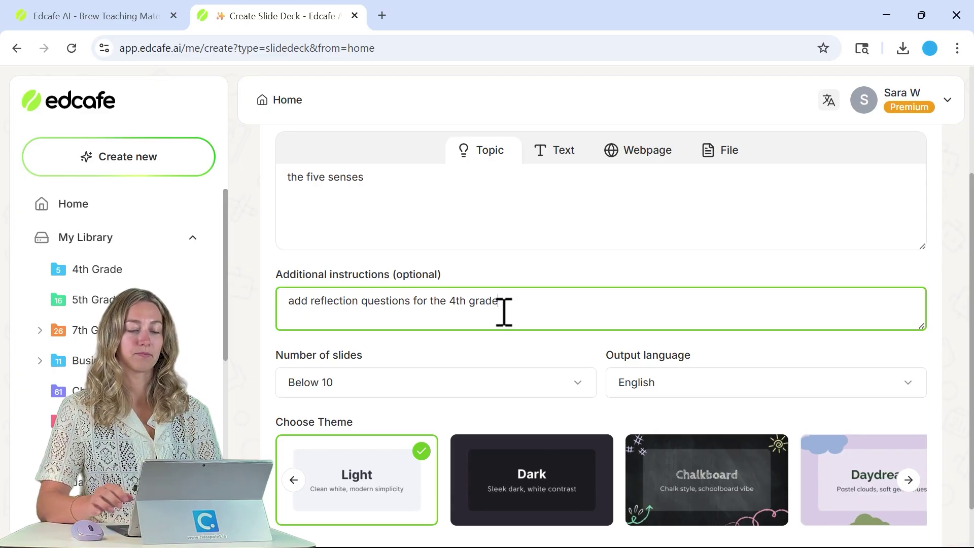
# Step: Set the deck to 10 to 15 slides with English as the output language
pyautogui.click(494, 394)
pyautogui.click(465, 438)
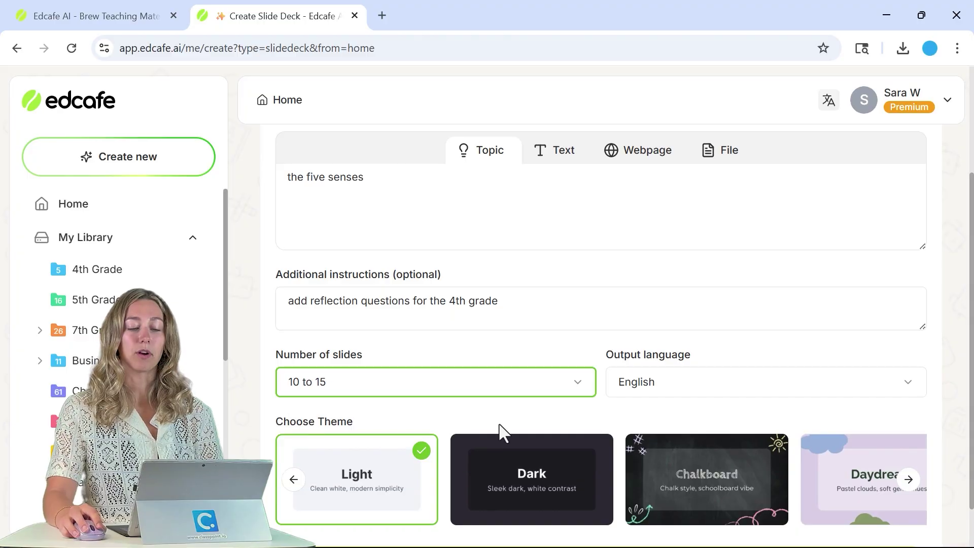
pyautogui.click(715, 391)
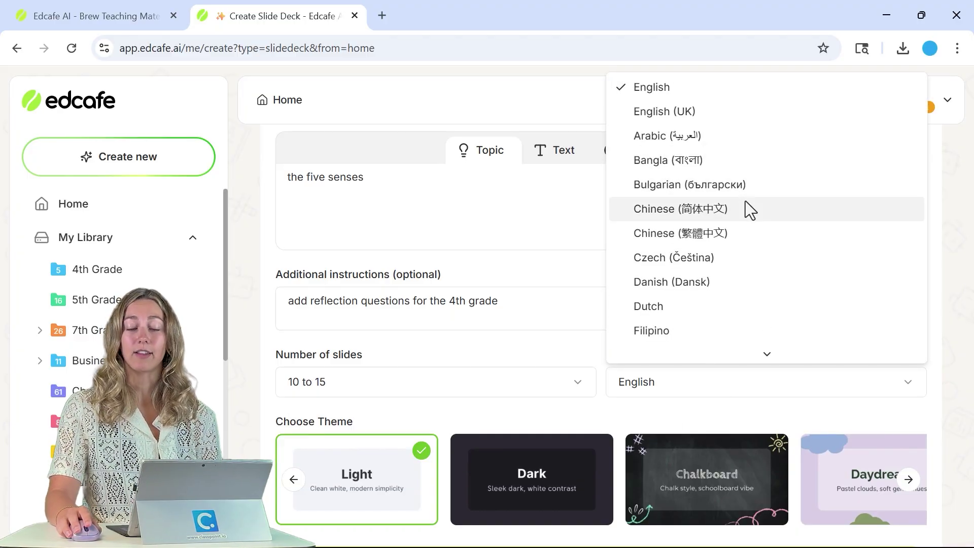
pyautogui.click(562, 427)
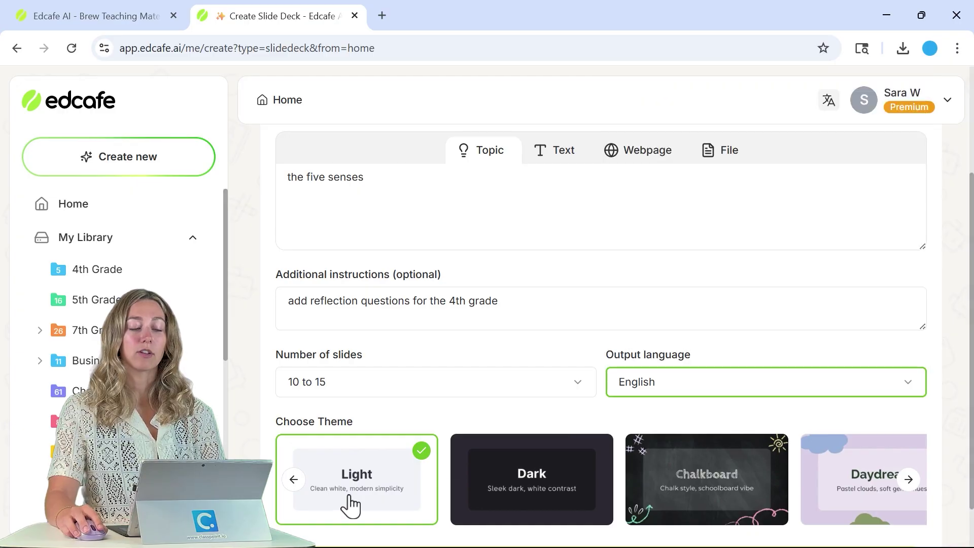
# Step: Choose the NEON theme and generate the slide deck
pyautogui.click(296, 484)
pyautogui.click(292, 483)
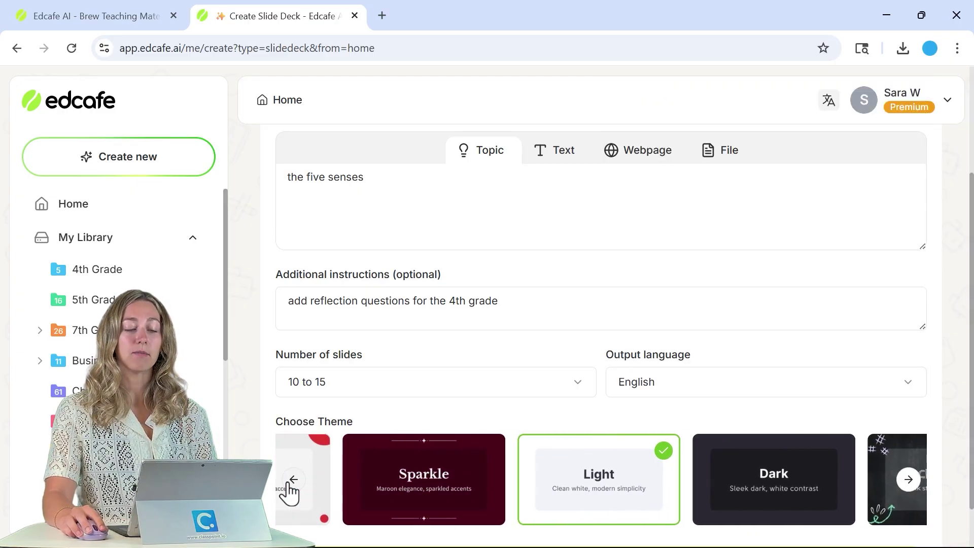
pyautogui.click(292, 483)
pyautogui.click(292, 483)
pyautogui.click(292, 482)
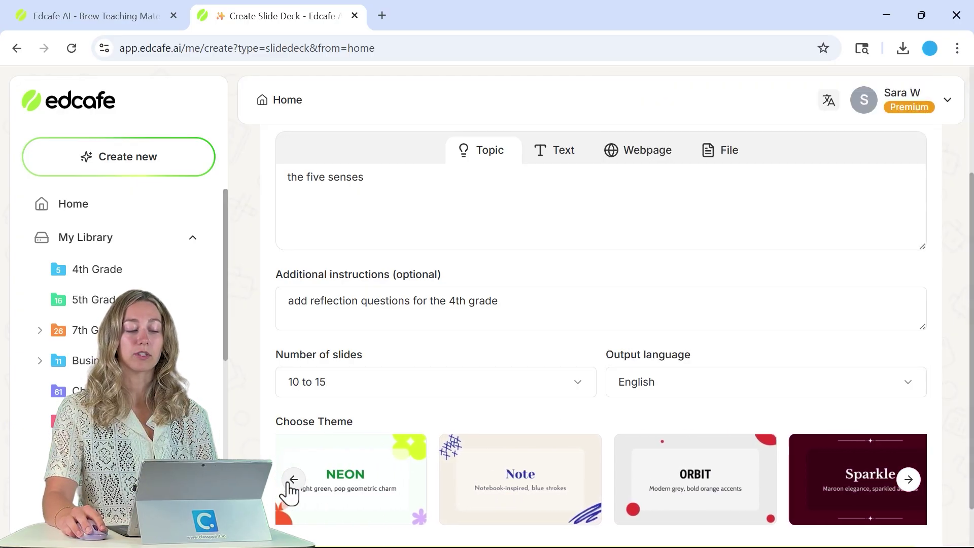
pyautogui.click(402, 479)
pyautogui.scroll(-1, 447, 464)
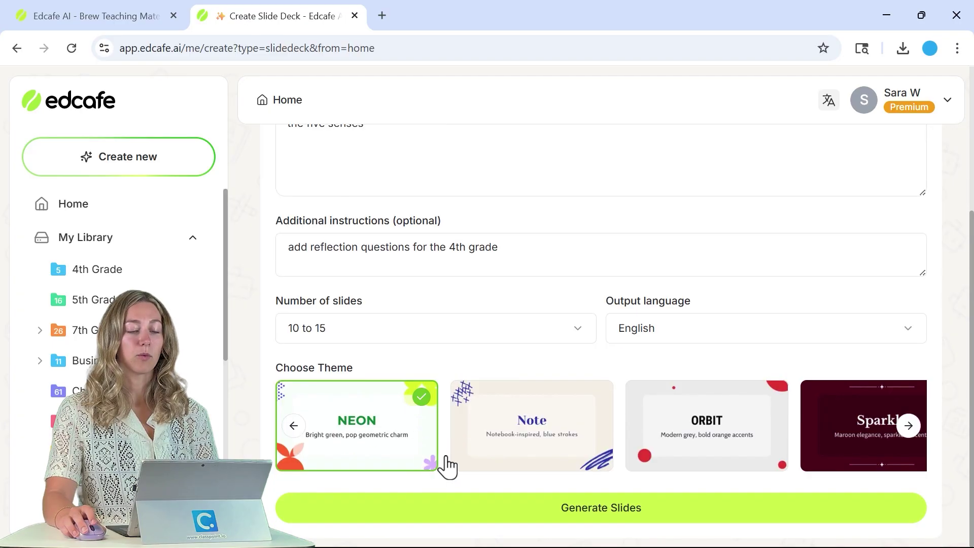
pyautogui.click(615, 519)
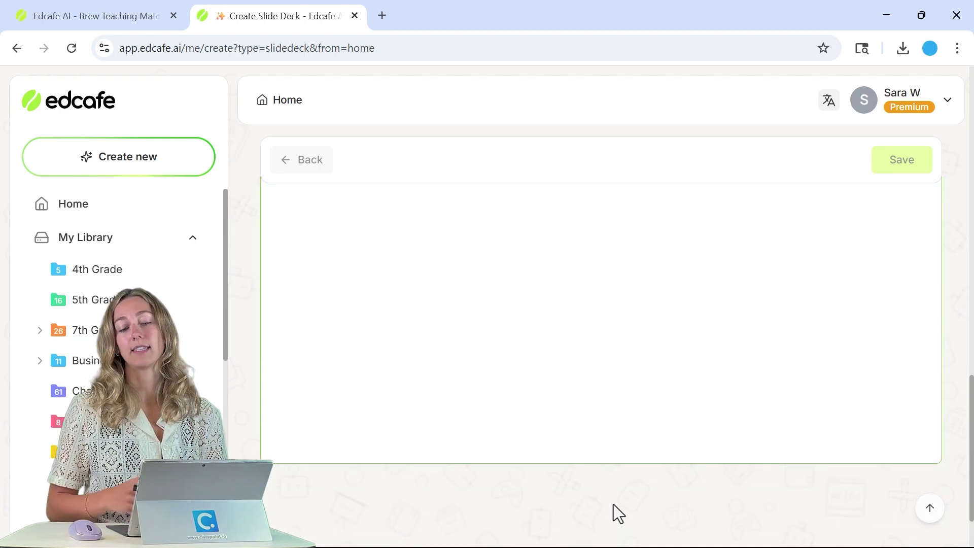
# Step: Scroll through the generated title slide and 'What are the five senses?' slide
pyautogui.scroll(10, 658, 384)
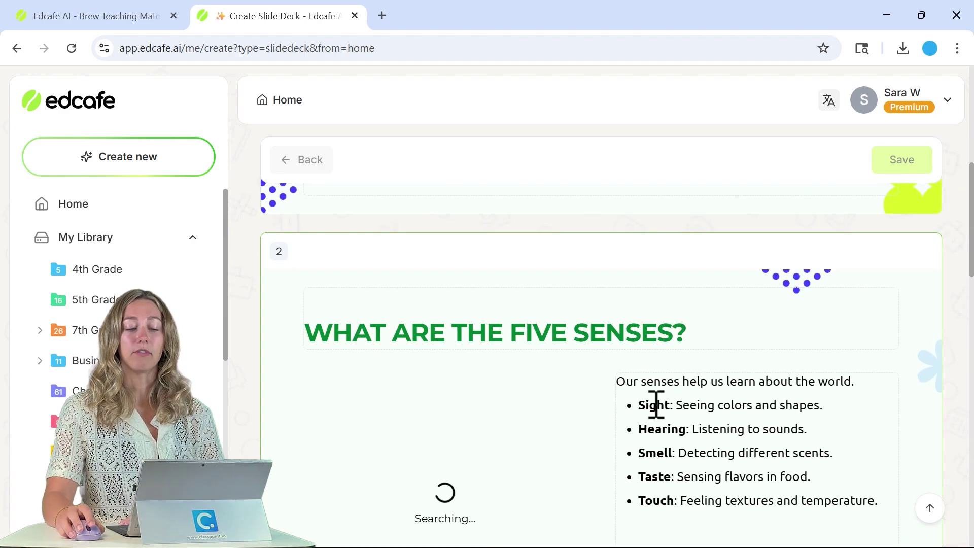
pyautogui.scroll(2, 665, 408)
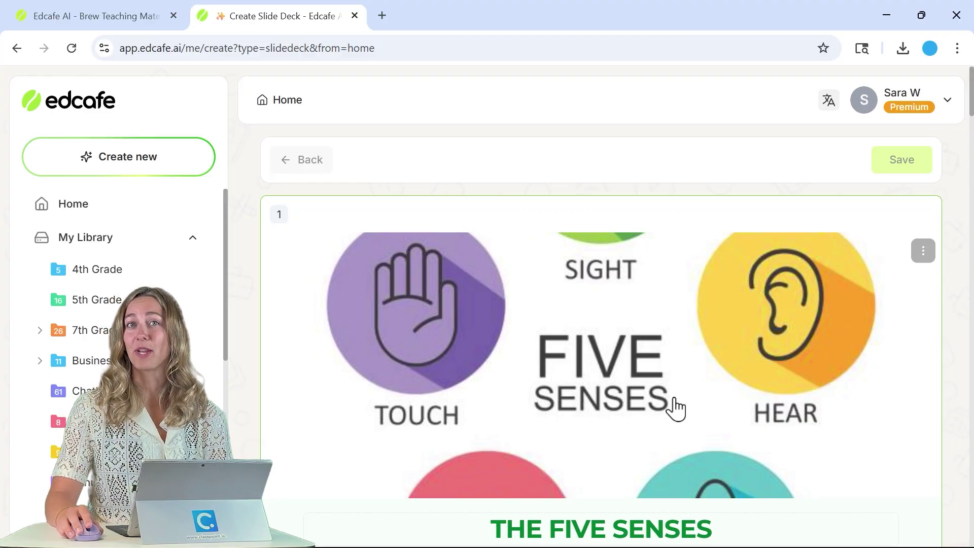
pyautogui.scroll(-2, 676, 407)
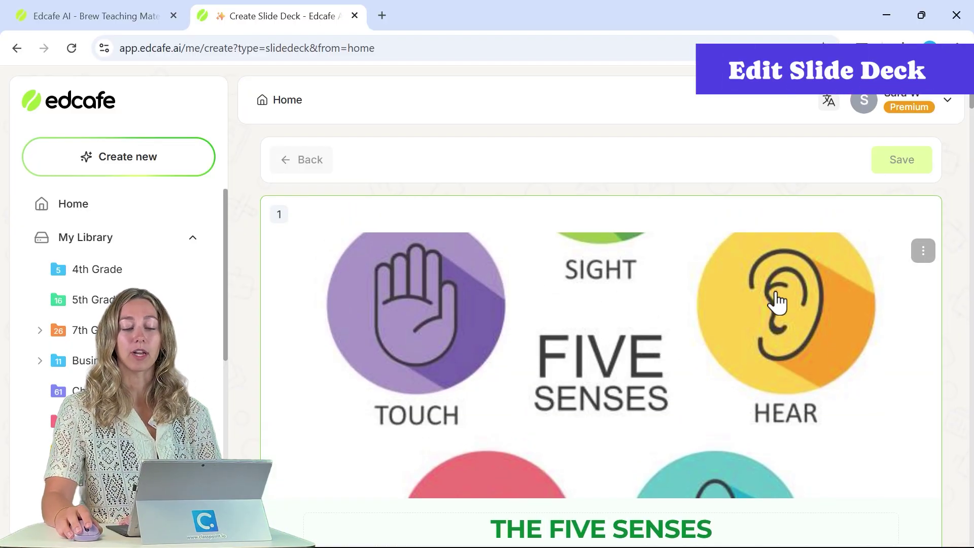
pyautogui.scroll(-5, 672, 451)
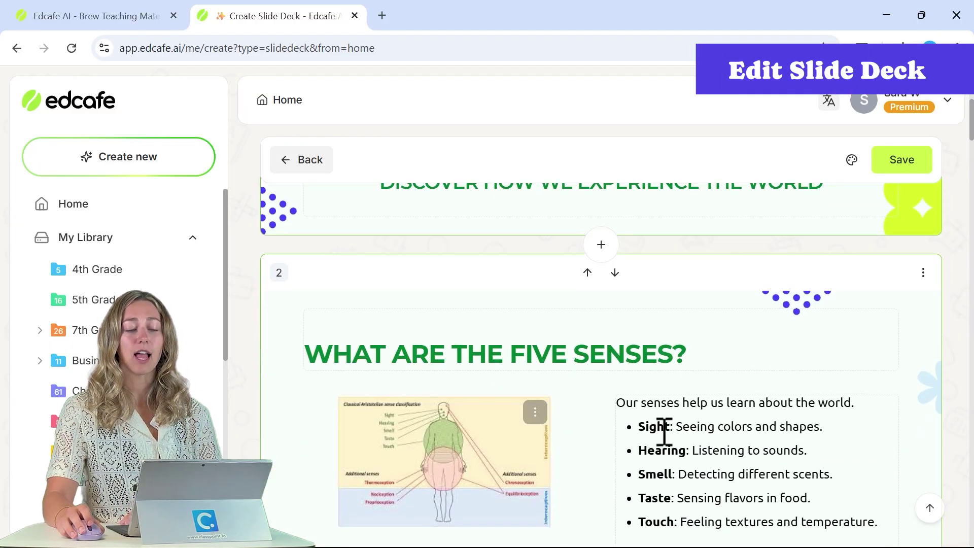
pyautogui.scroll(5, 593, 420)
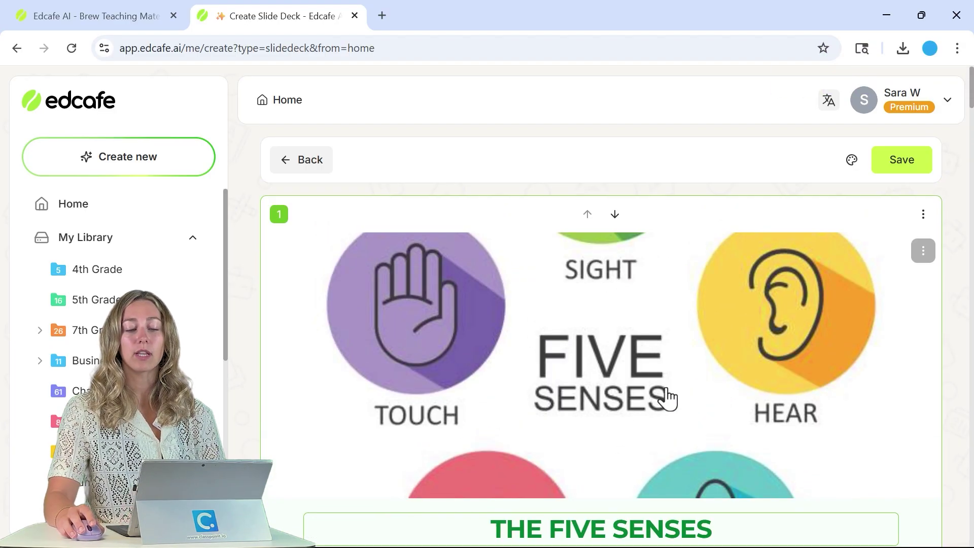
# Step: Replace the title slide image with the kids five senses illustration
pyautogui.click(924, 253)
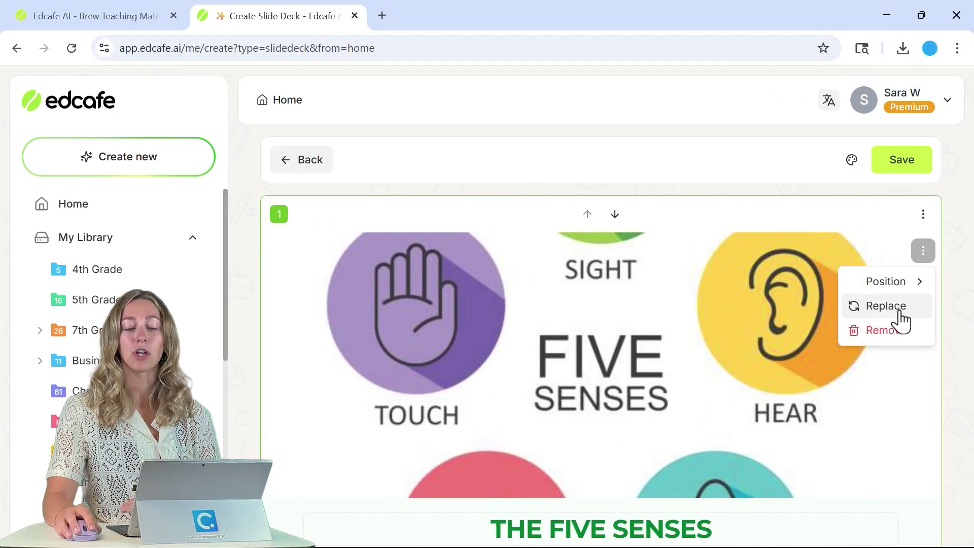
pyautogui.click(886, 306)
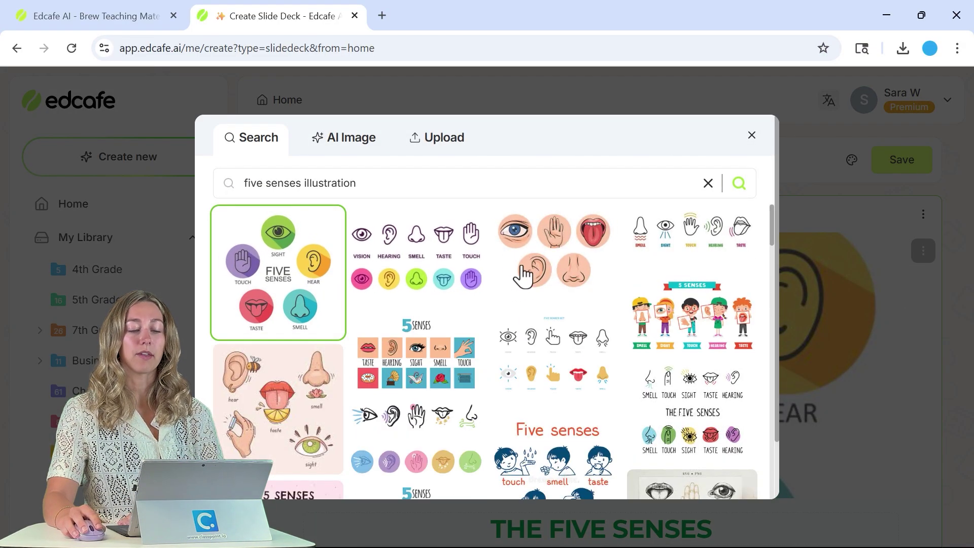
pyautogui.scroll(-5, 537, 306)
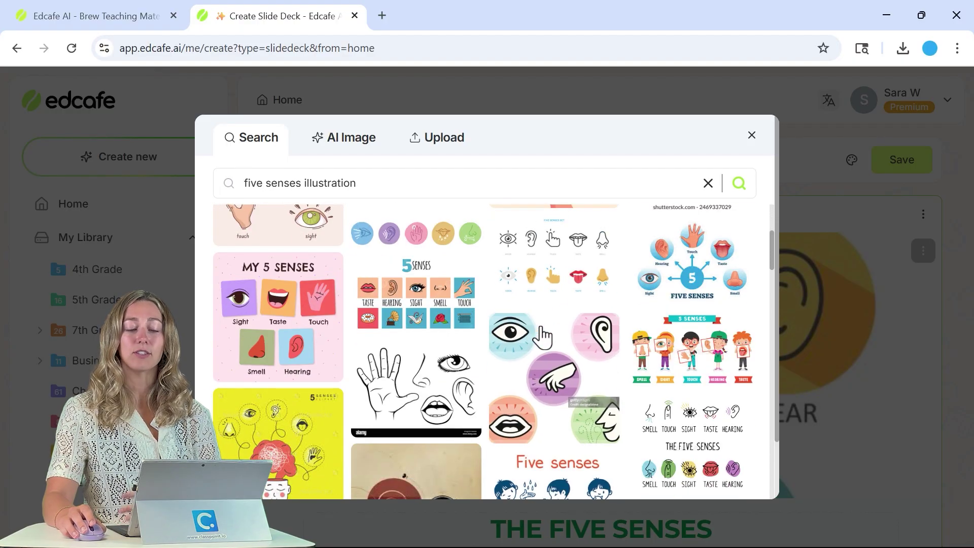
pyautogui.click(647, 360)
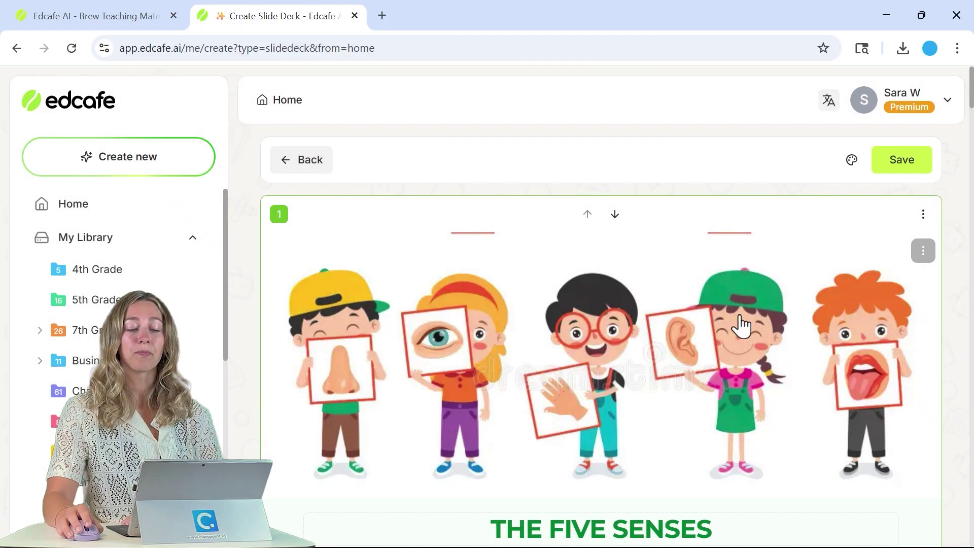
# Step: Preview the AI-generate and upload image options, close the upload window, and keep scrolling the deck
pyautogui.click(931, 250)
pyautogui.click(889, 307)
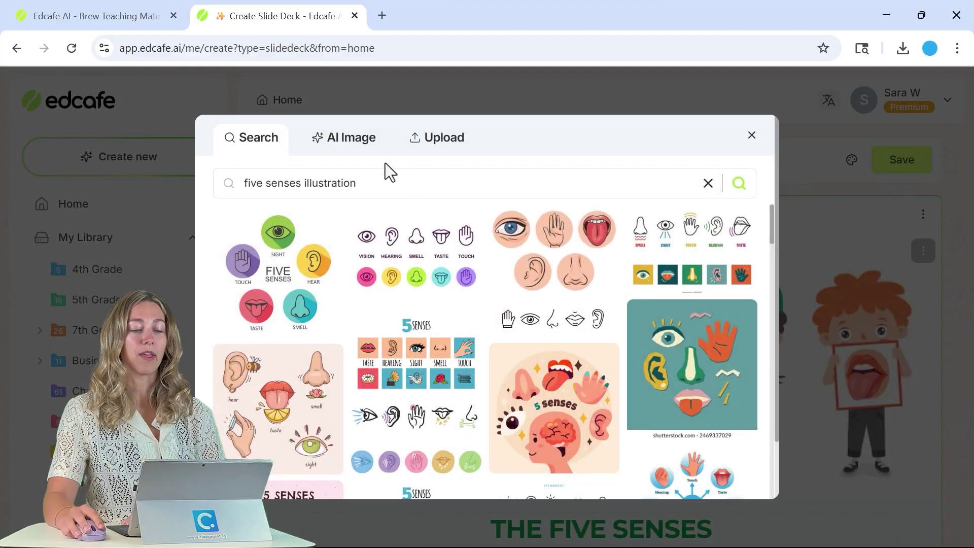
pyautogui.click(364, 159)
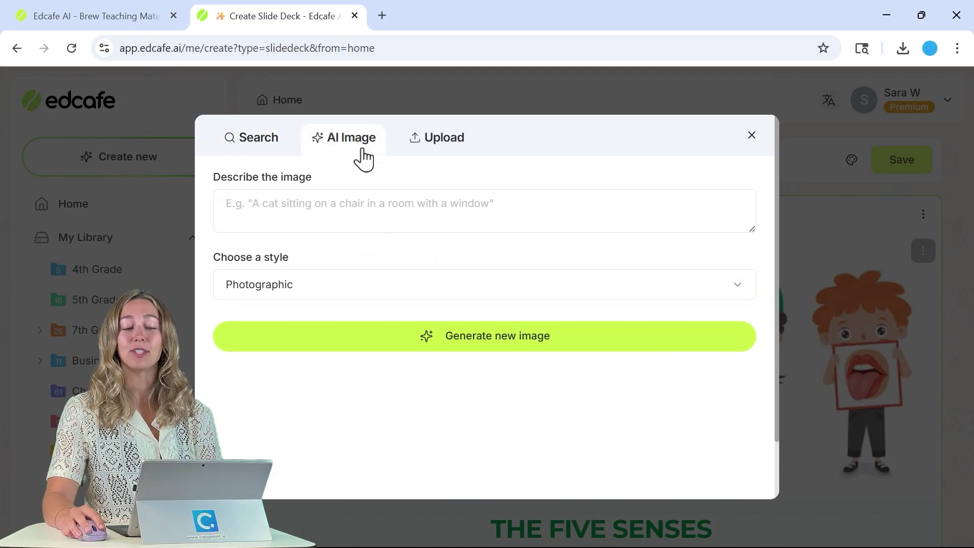
pyautogui.click(436, 147)
pyautogui.click(753, 136)
pyautogui.scroll(-5, 778, 223)
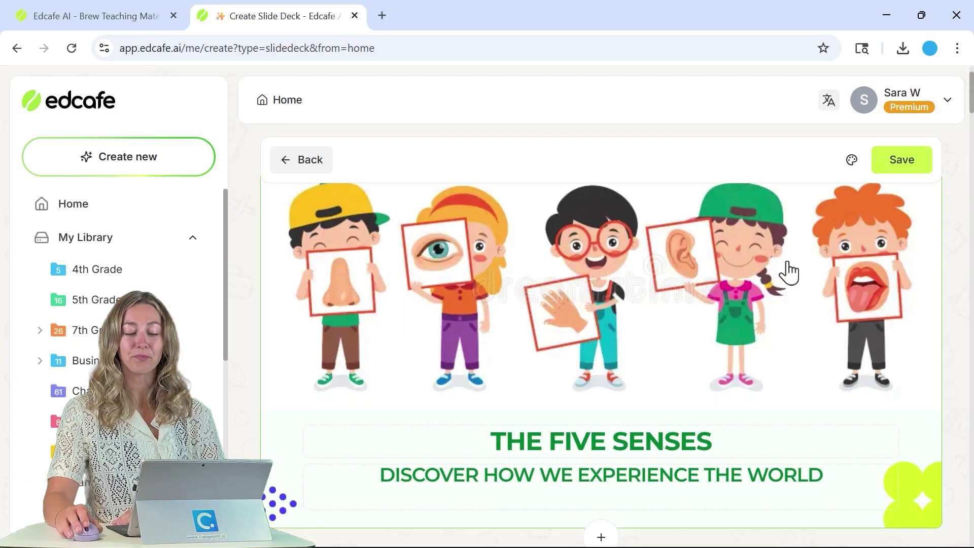
pyautogui.scroll(-5, 659, 334)
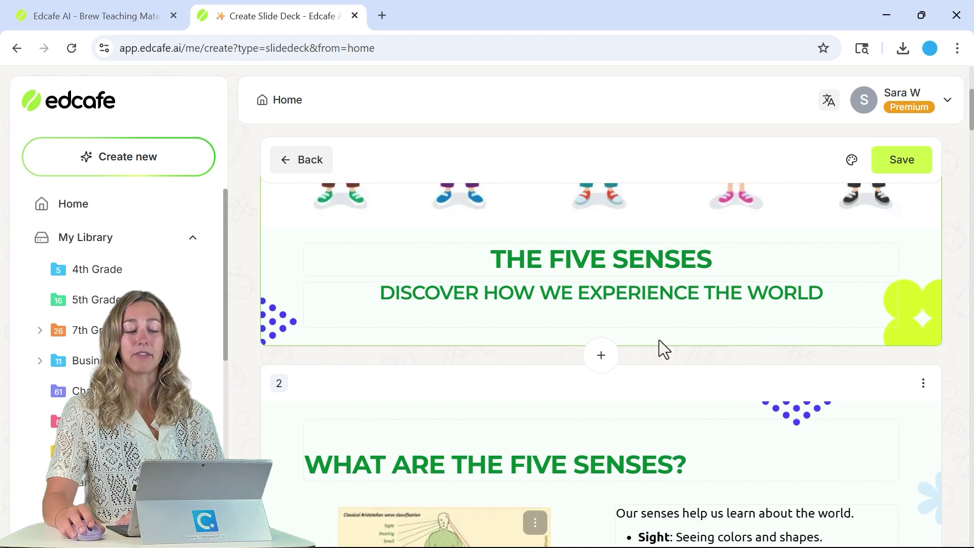
# Step: Position slide 2's diagram to the right of its bullet text
pyautogui.click(535, 338)
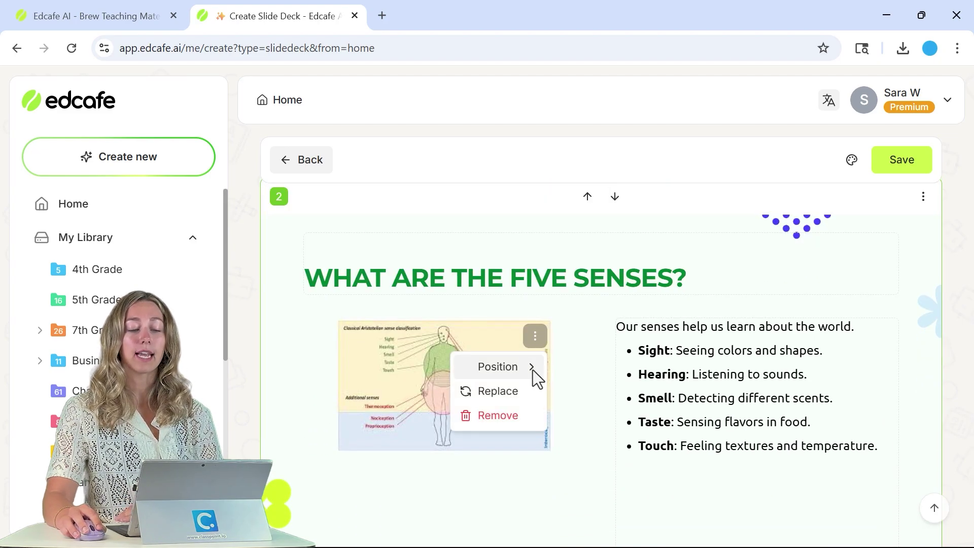
pyautogui.moveTo(525, 368)
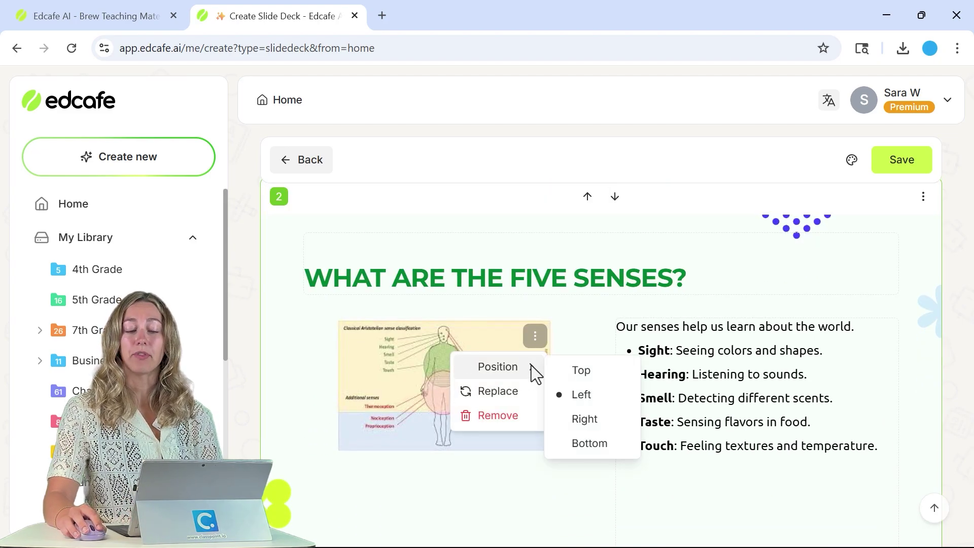
pyautogui.click(583, 417)
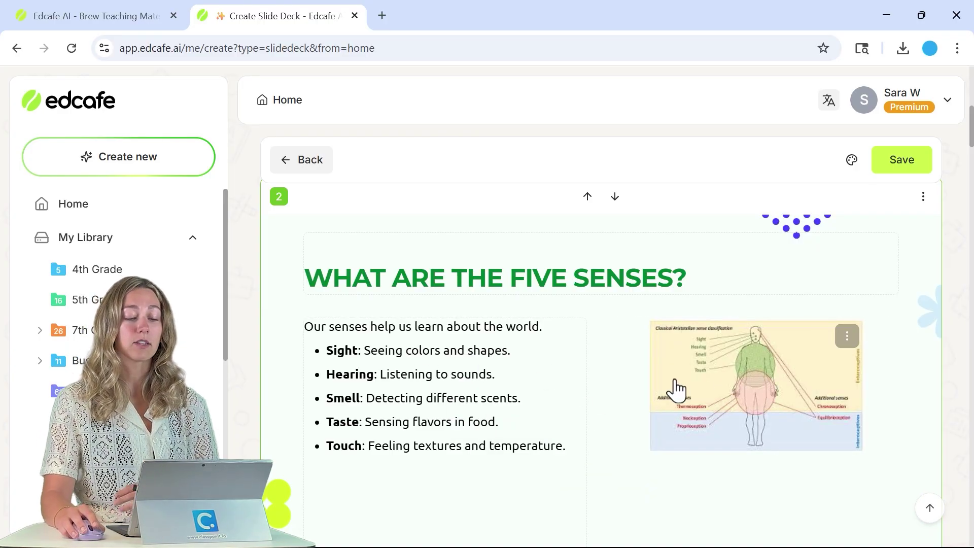
# Step: Prefix slide 3's title with 'SENSE 1 -' so it reads 'SENSE 1 - SENSE OF SIGHT'
pyautogui.scroll(-6, 678, 391)
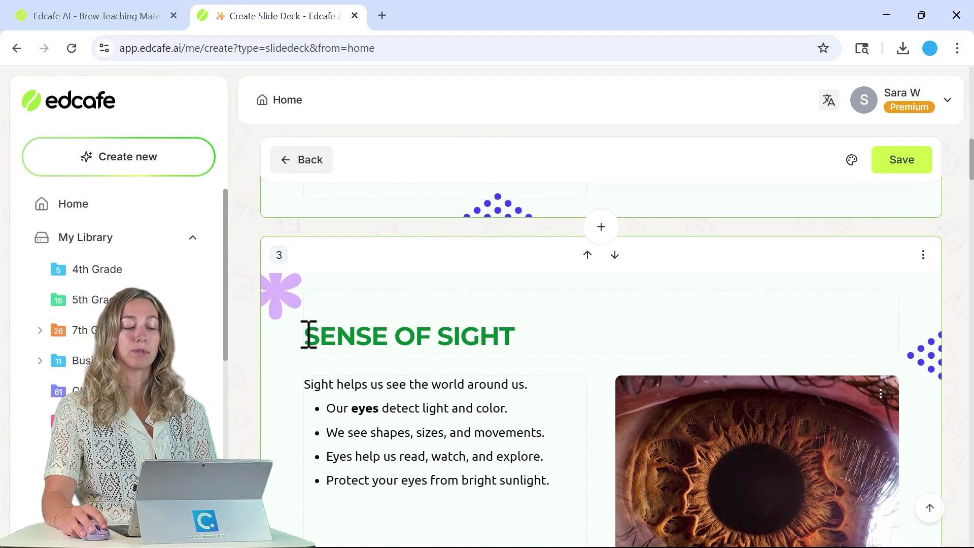
pyautogui.click(309, 336)
pyautogui.write('SENSE 1 ')
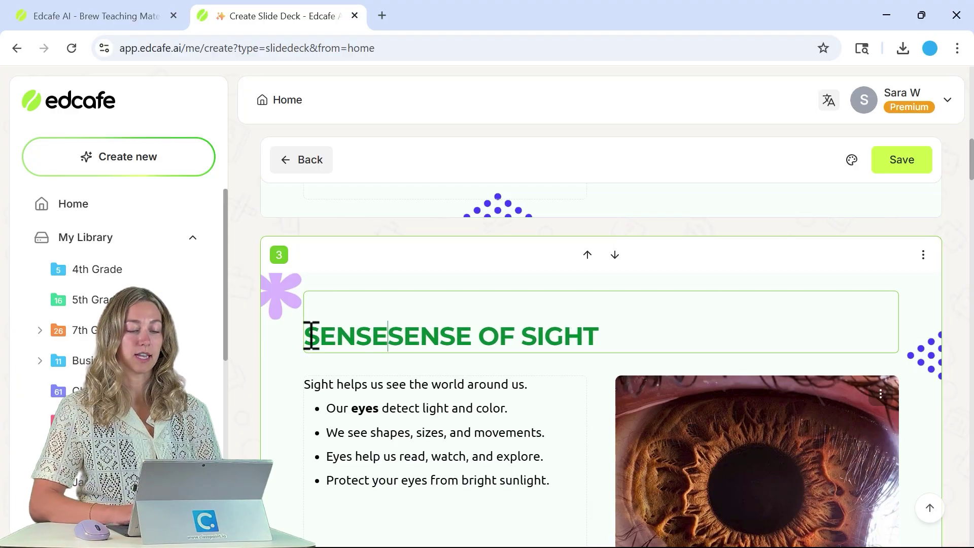
pyautogui.write('-')
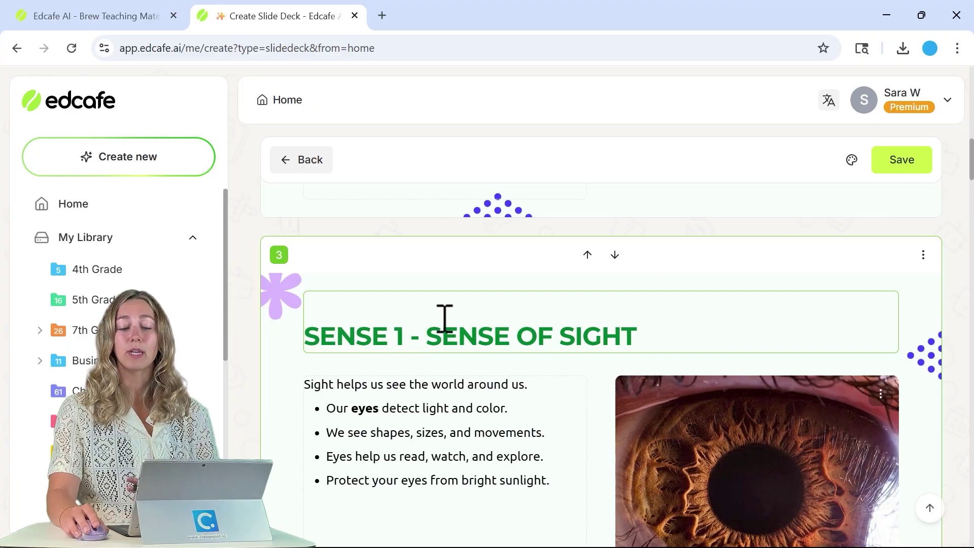
pyautogui.scroll(-3, 444, 318)
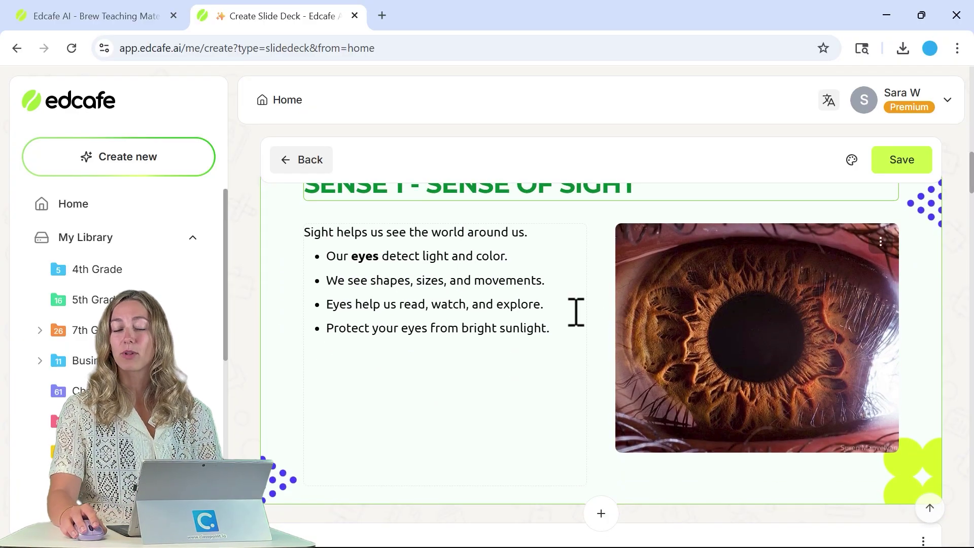
pyautogui.scroll(4, 824, 256)
pyautogui.click(923, 332)
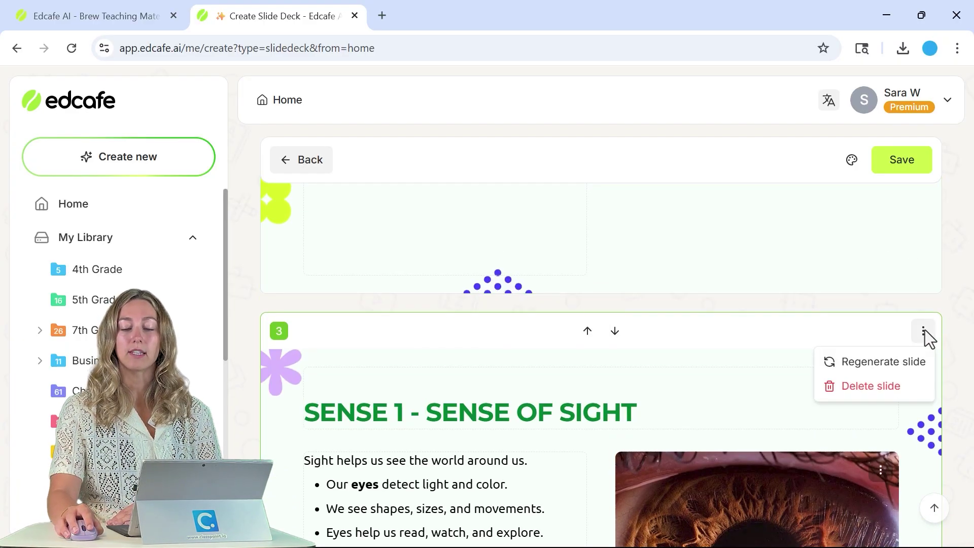
pyautogui.click(909, 362)
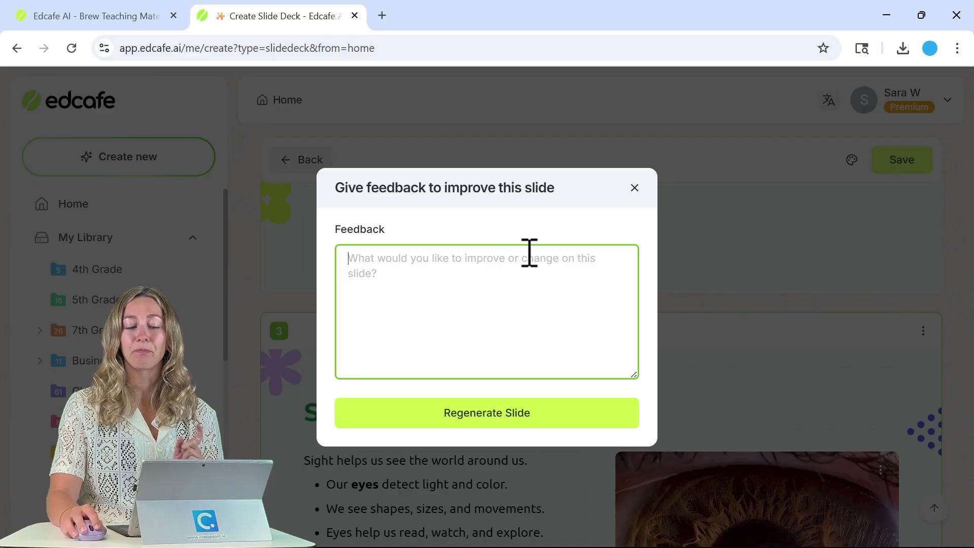
pyautogui.click(634, 188)
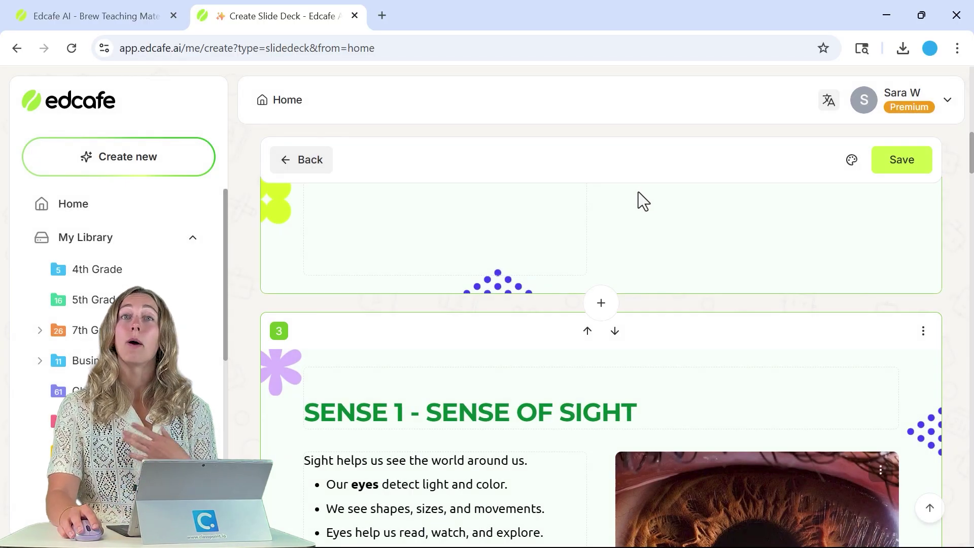
pyautogui.scroll(-15, 615, 239)
pyautogui.scroll(-12, 539, 310)
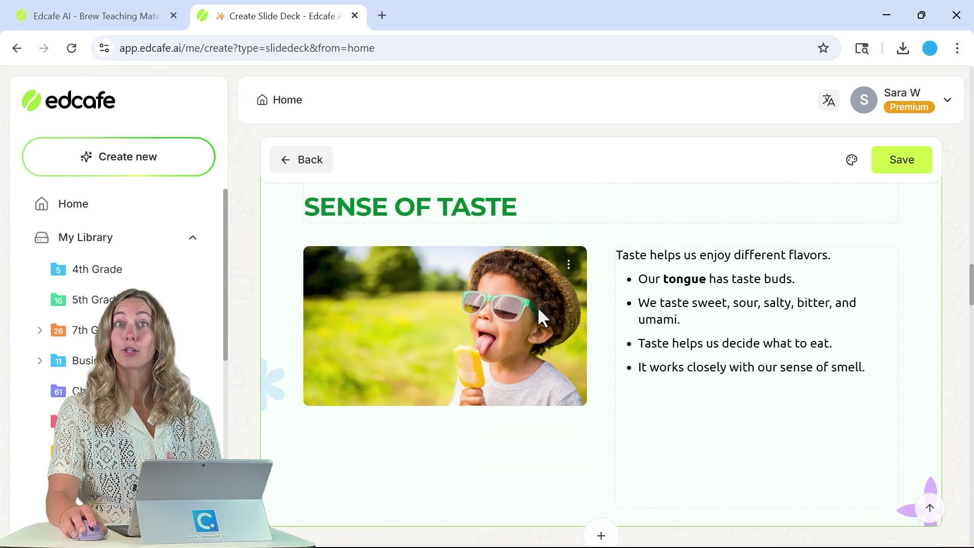
pyautogui.scroll(-20, 538, 310)
pyautogui.scroll(3, 542, 313)
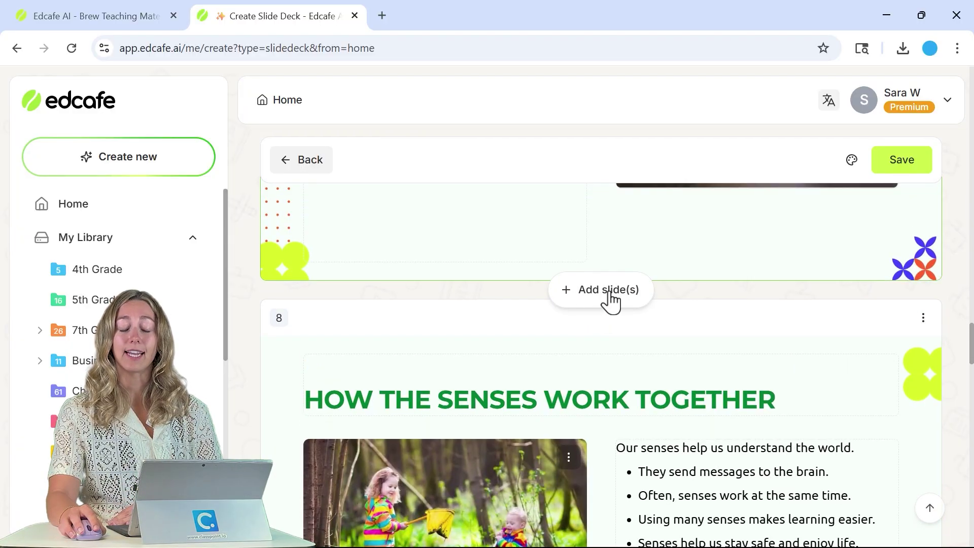
# Step: Generate slides after slide 7 from the instruction 'add a fun fact slide about each sense'
pyautogui.click(610, 299)
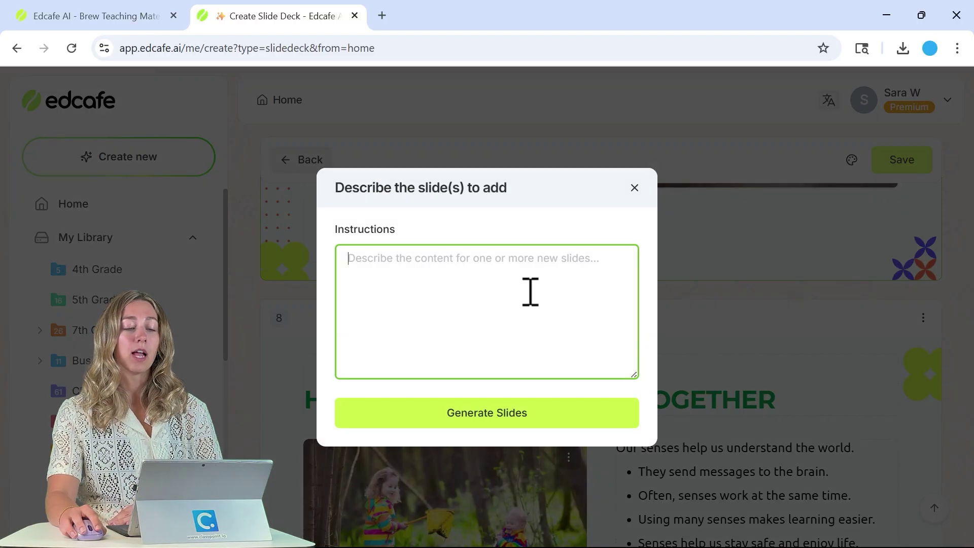
pyautogui.press('super+v')
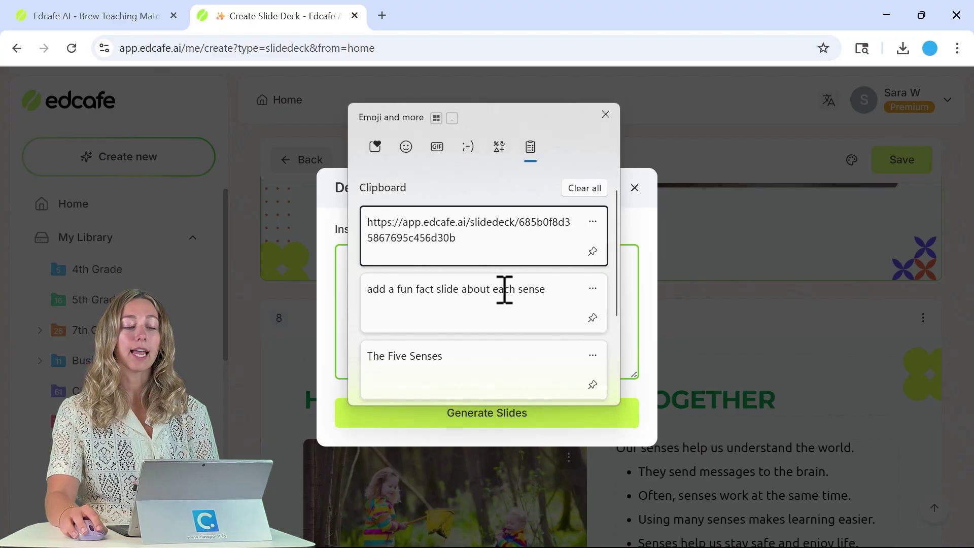
pyautogui.scroll(-1, 506, 276)
pyautogui.click(506, 263)
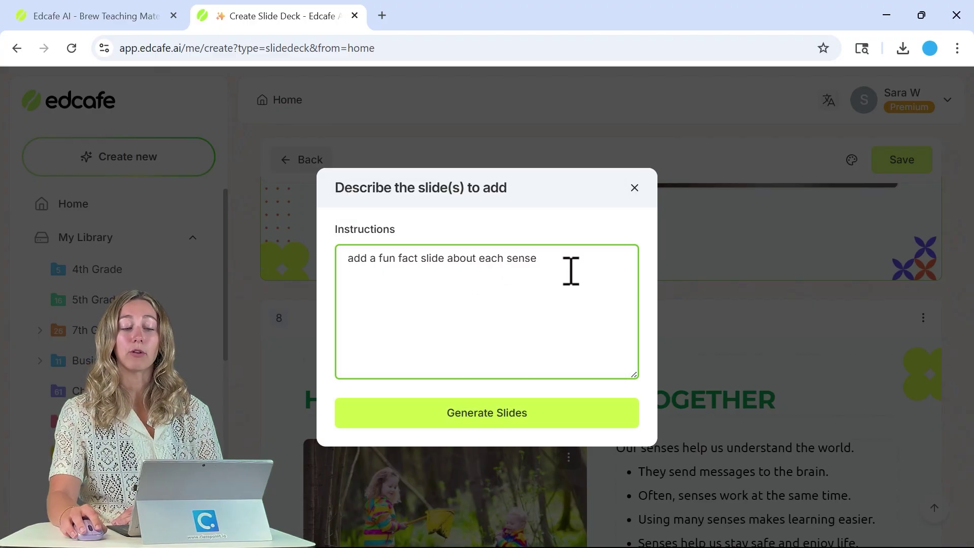
pyautogui.click(545, 408)
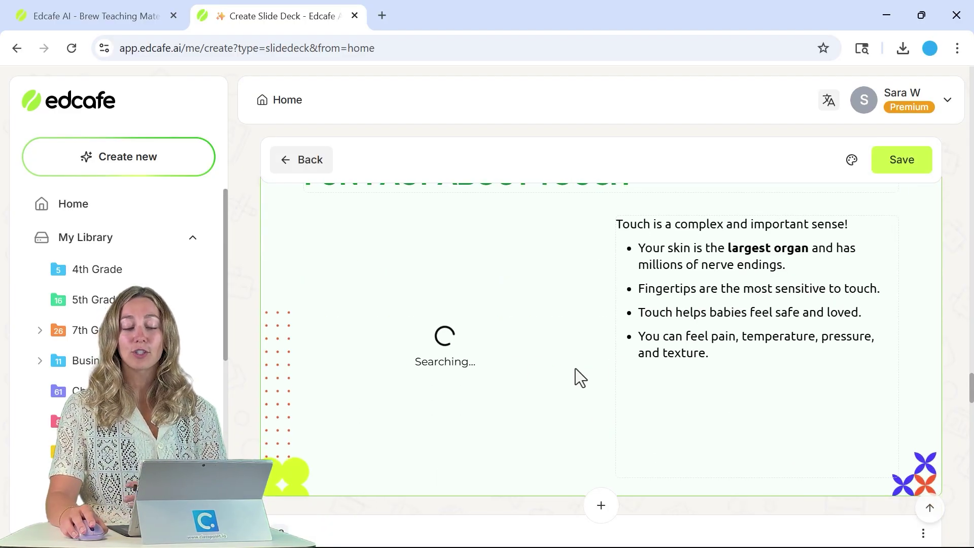
pyautogui.scroll(15, 575, 368)
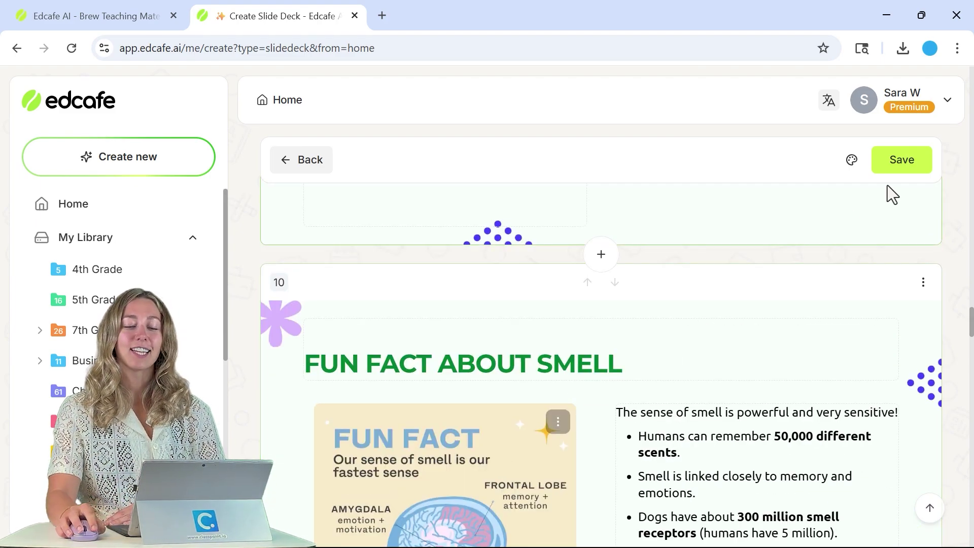
# Step: Save the deck as auto-named 'Exploring Our Five Senses with Questions' in the 4th Grade folder
pyautogui.click(903, 162)
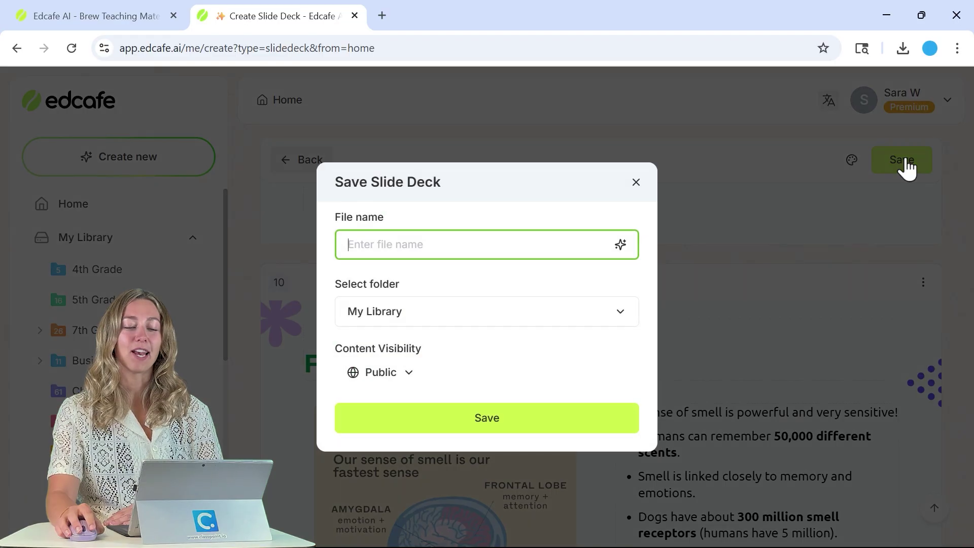
pyautogui.click(620, 245)
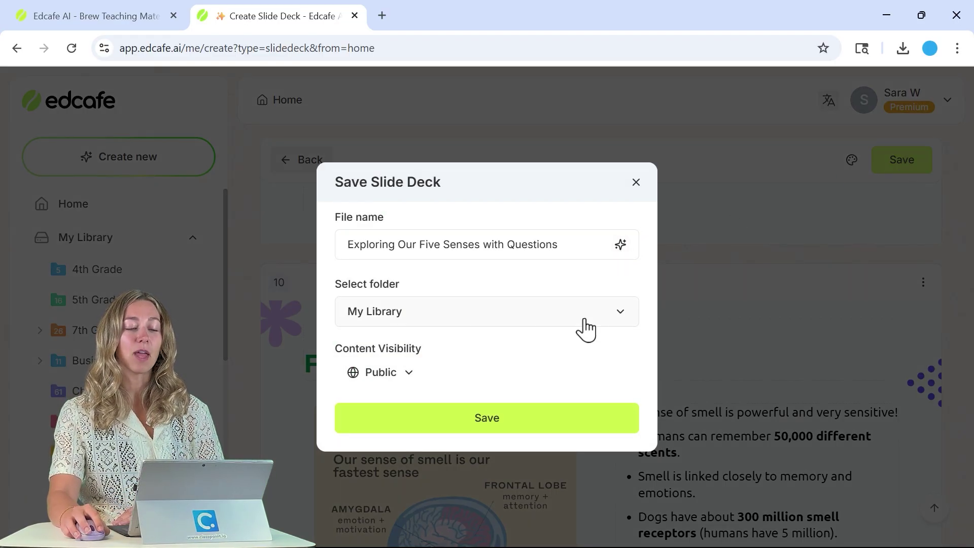
pyautogui.click(584, 320)
pyautogui.click(506, 119)
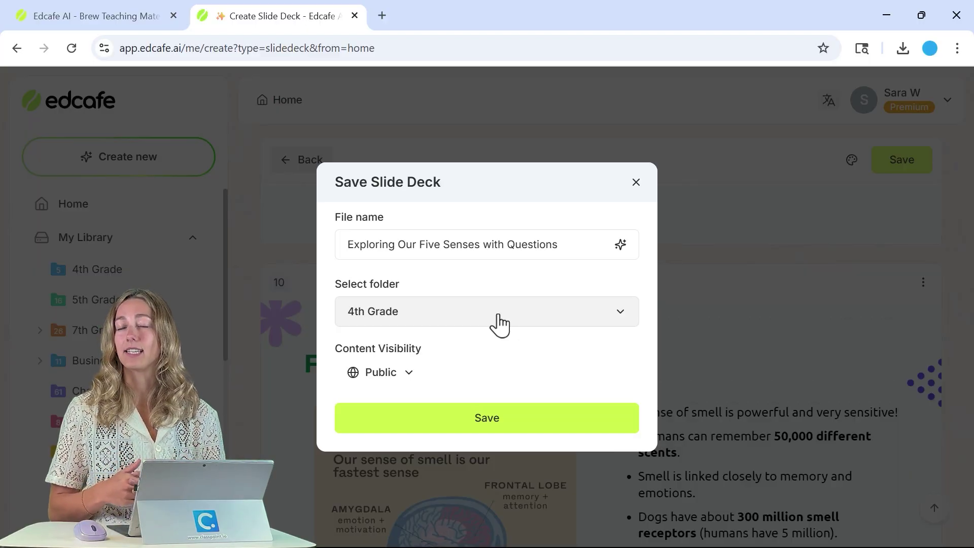
pyautogui.click(511, 417)
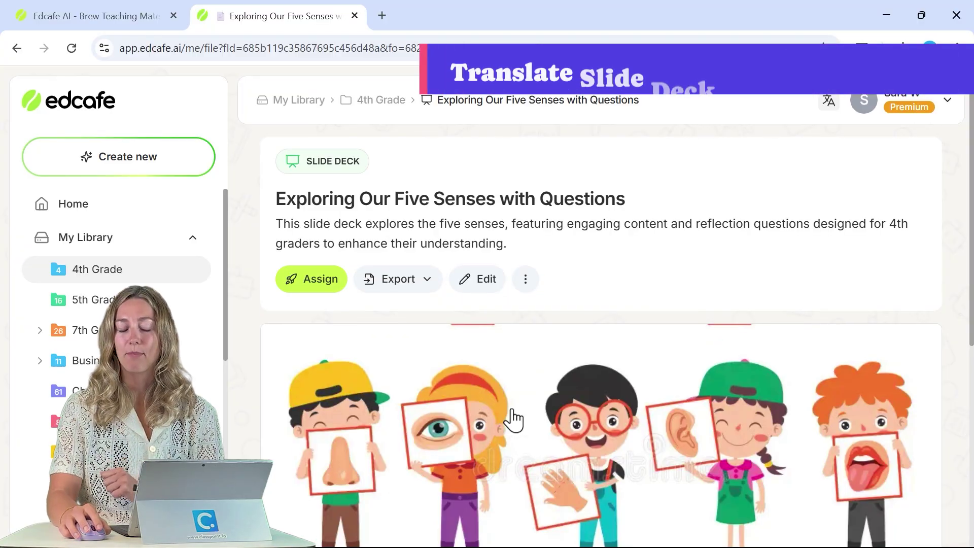
# Step: Translate the saved deck into Spanish, named 'Explorando Nuestros Cinco Sentidos con Preguntas'
pyautogui.click(526, 281)
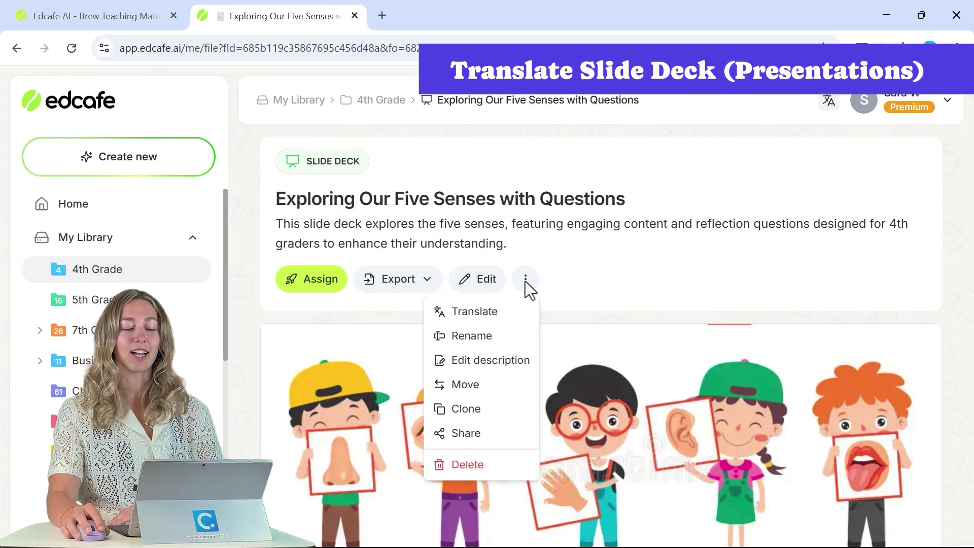
pyautogui.click(510, 315)
pyautogui.click(561, 300)
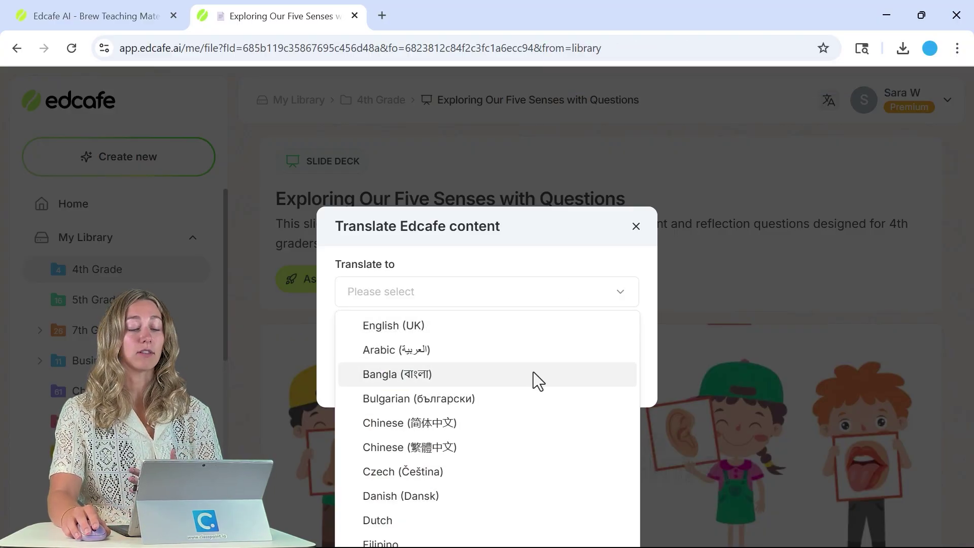
pyautogui.scroll(-7, 533, 374)
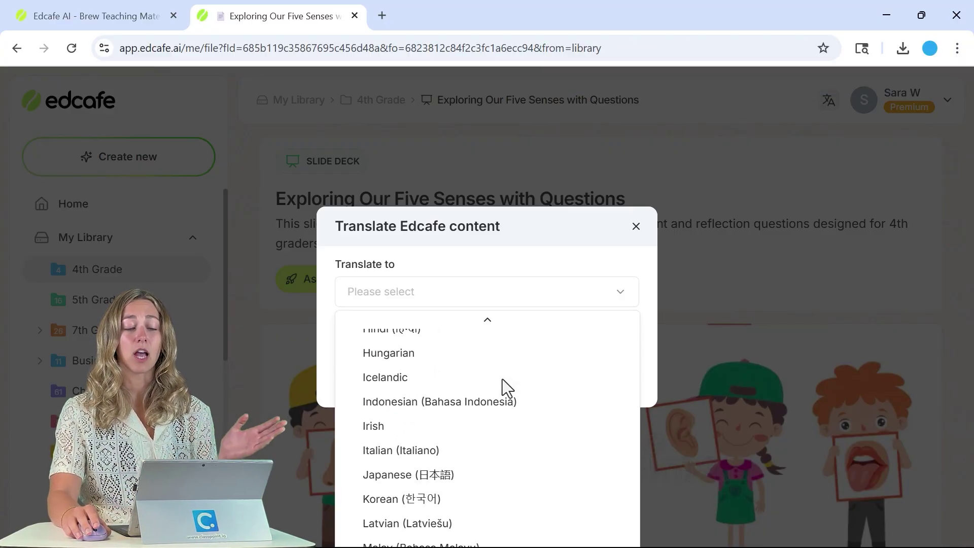
pyautogui.scroll(-7, 503, 379)
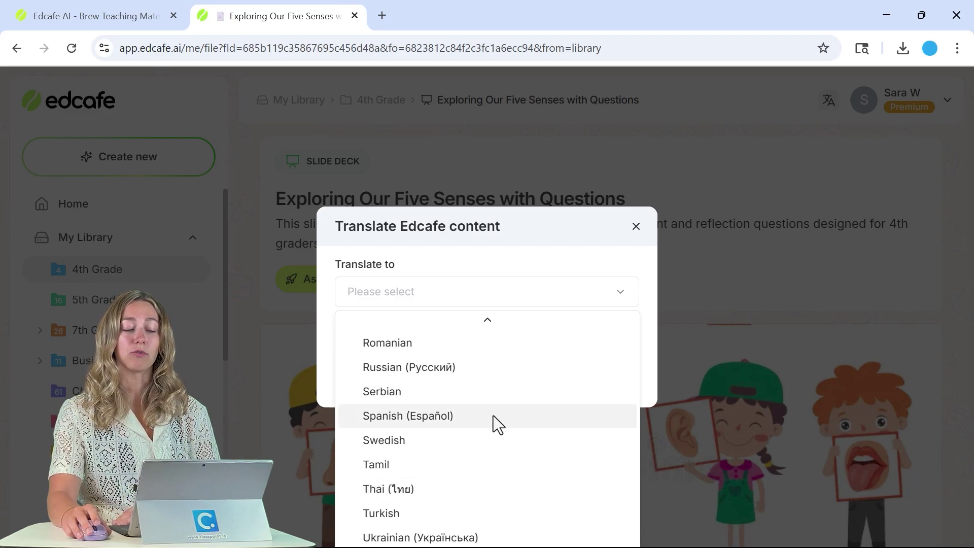
pyautogui.click(447, 421)
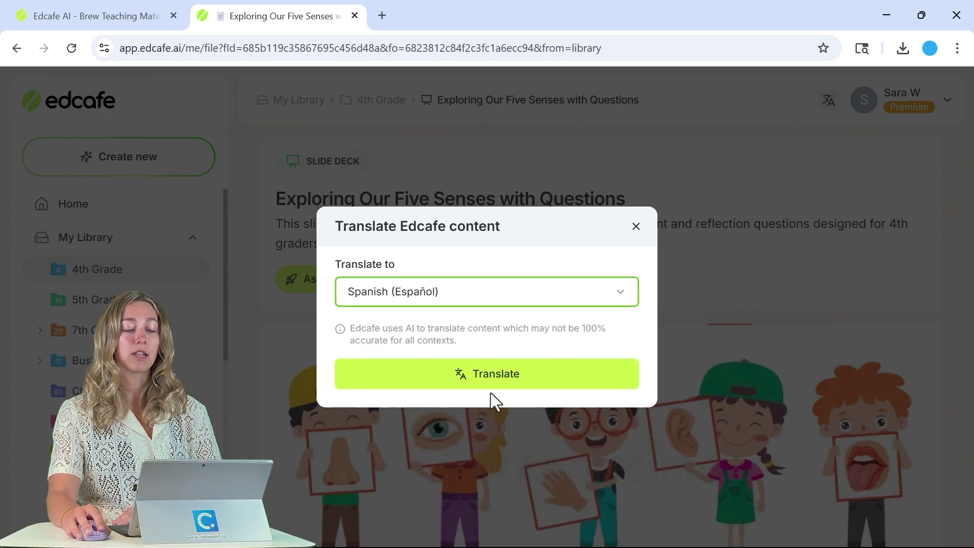
pyautogui.click(506, 386)
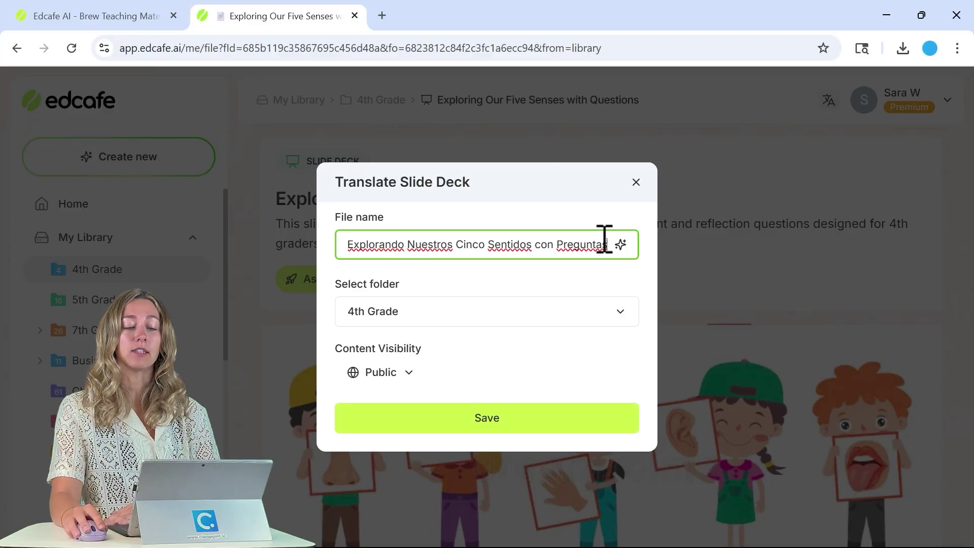
pyautogui.moveTo(605, 244); pyautogui.dragTo(397, 244)
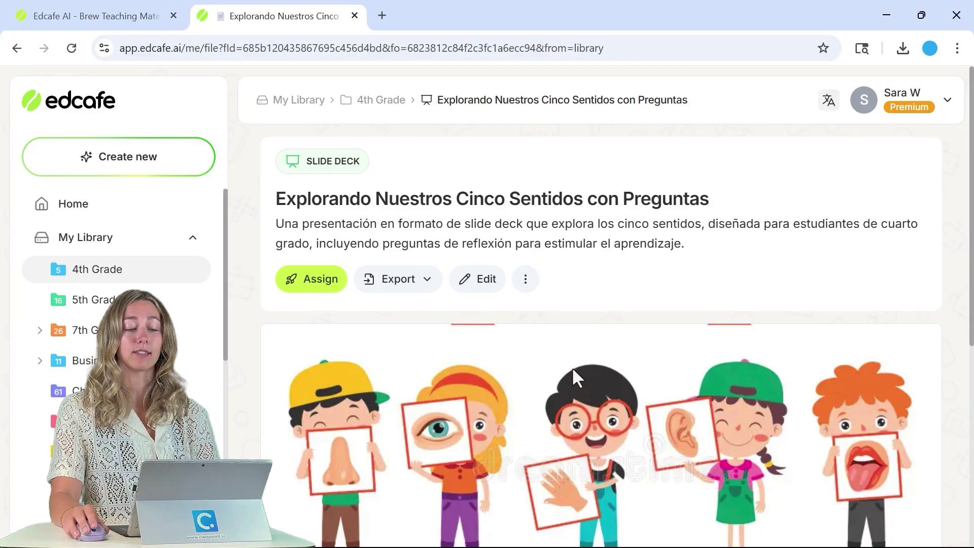
pyautogui.scroll(-4, 572, 367)
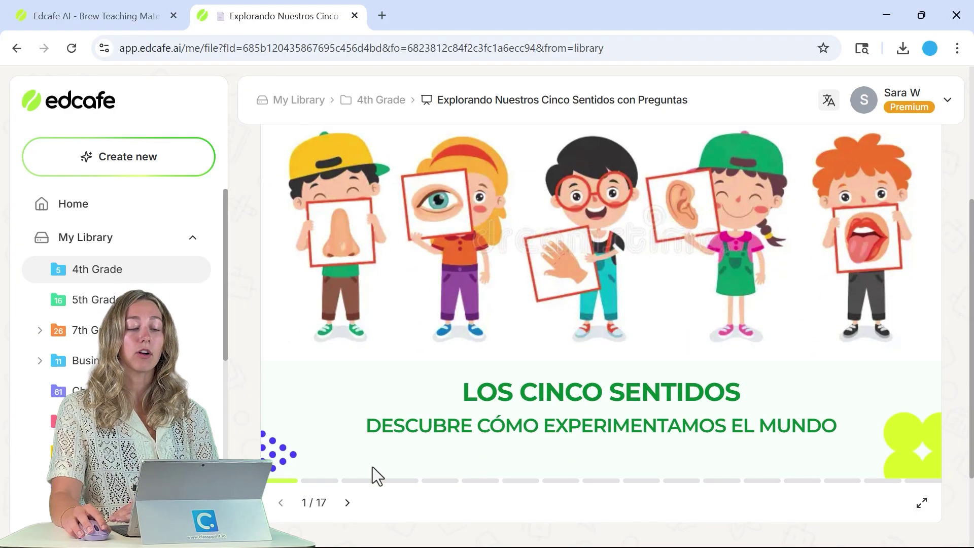
# Step: Page through the Spanish slides to 'Sentido de la Audición'
pyautogui.click(347, 502)
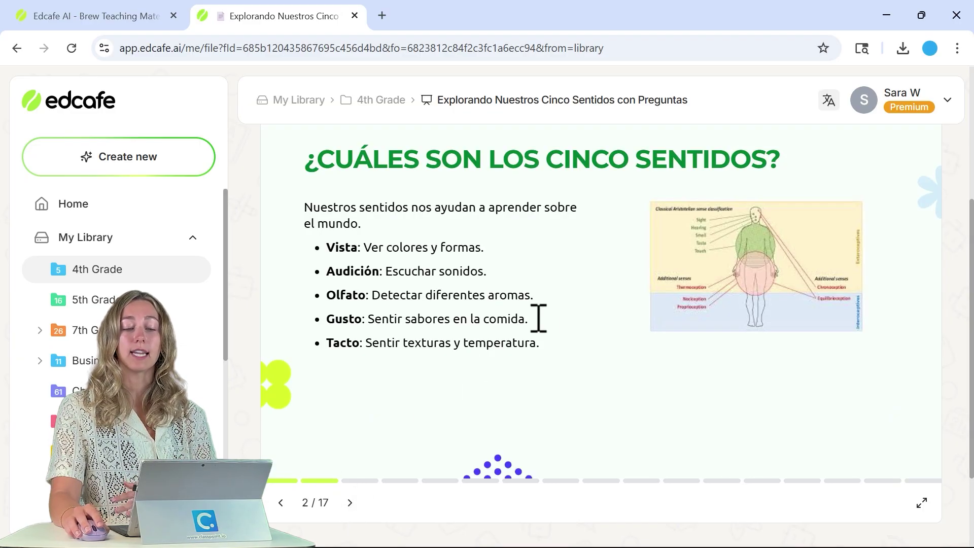
pyautogui.click(346, 508)
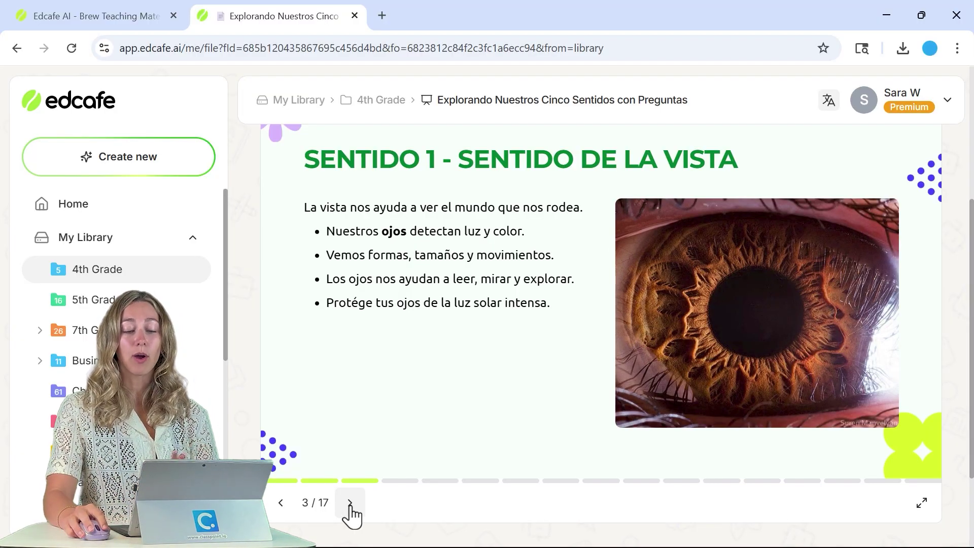
pyautogui.click(350, 509)
pyautogui.scroll(5, 479, 418)
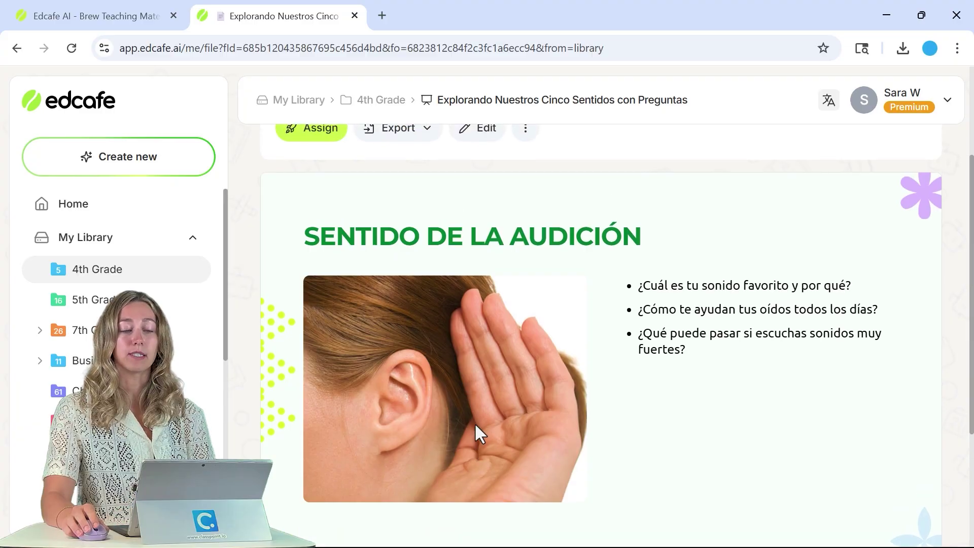
# Step: Review the Spanish deck in the slide editor and save it
pyautogui.click(482, 284)
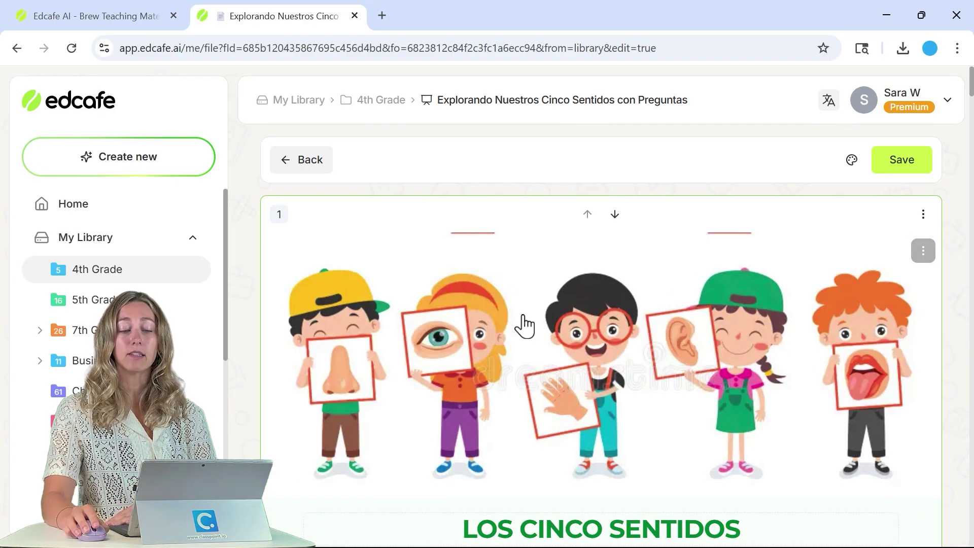
pyautogui.scroll(-4, 522, 326)
pyautogui.scroll(-6, 525, 323)
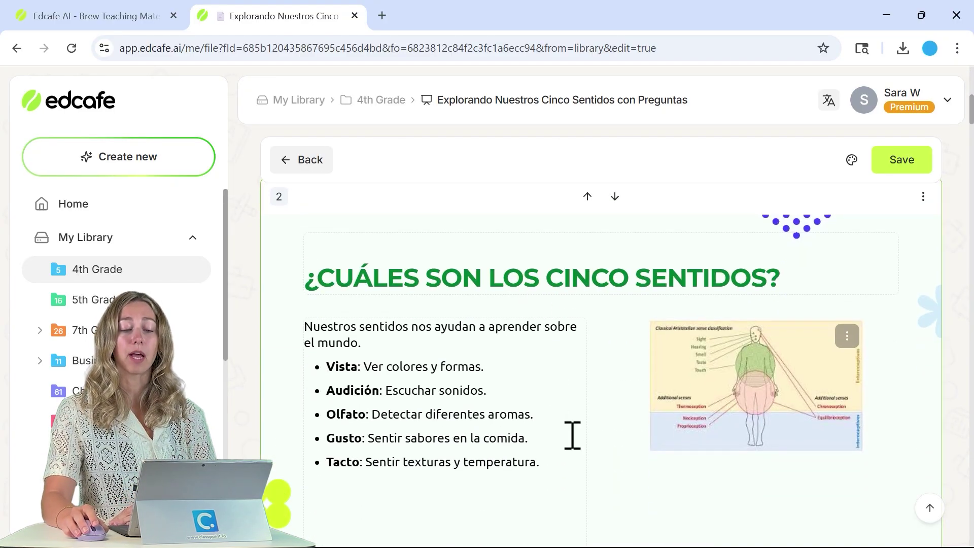
pyautogui.scroll(9, 609, 429)
pyautogui.click(903, 164)
# Step: Dismiss the Translate dialog unused and bring up the deck's Assign sharing window
pyautogui.click(525, 280)
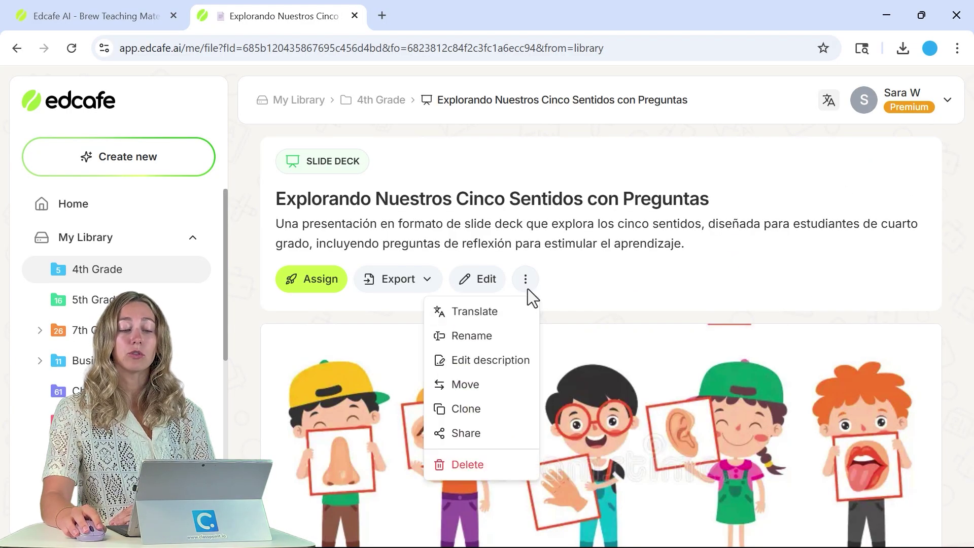
pyautogui.click(516, 313)
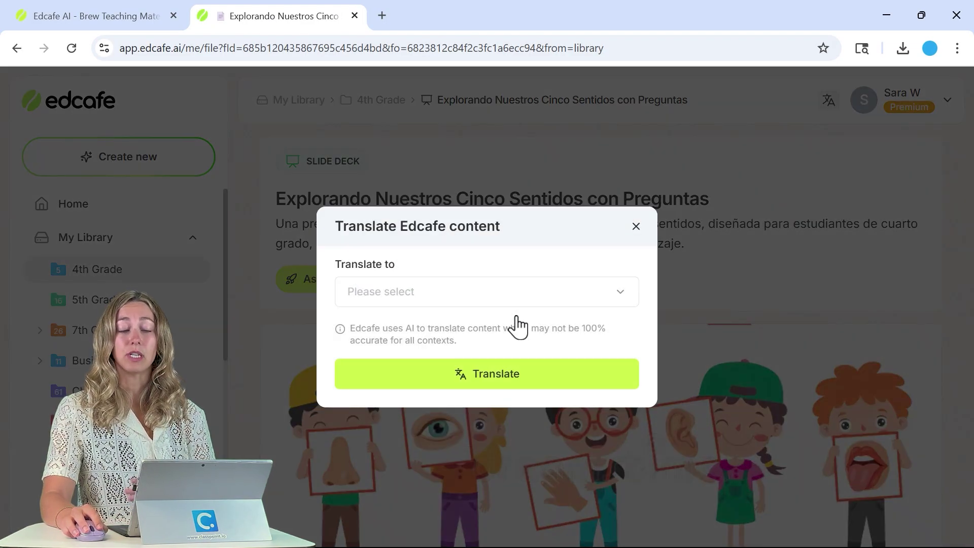
pyautogui.click(636, 226)
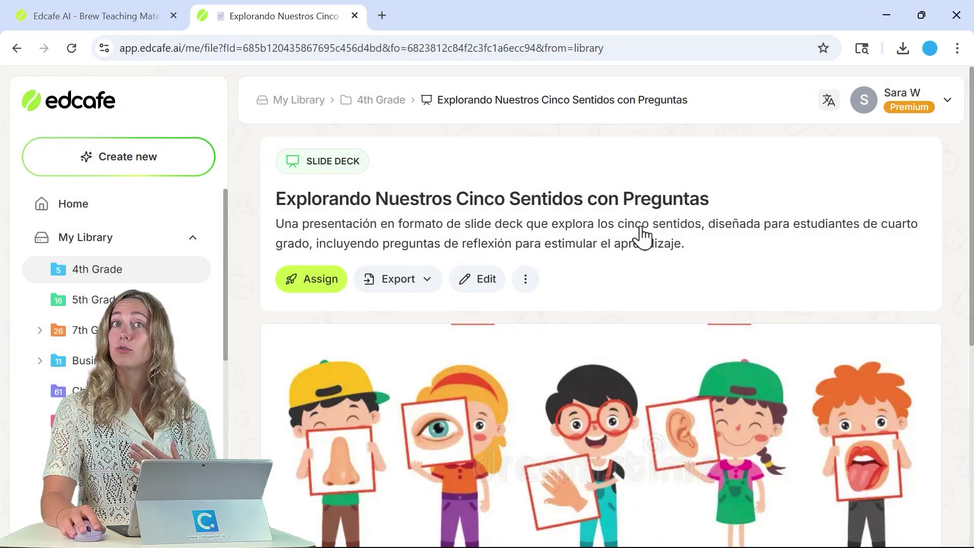
pyautogui.click(308, 280)
# Step: Copy the share link, load it in a new tab, and page through the Spanish slides
pyautogui.click(372, 421)
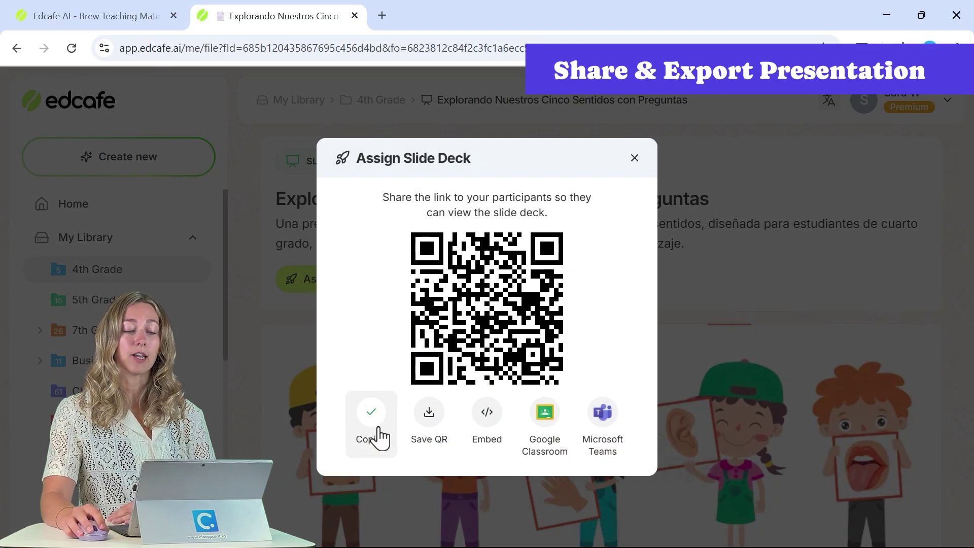
pyautogui.click(382, 15)
pyautogui.hotkey('ctrl', 'v')
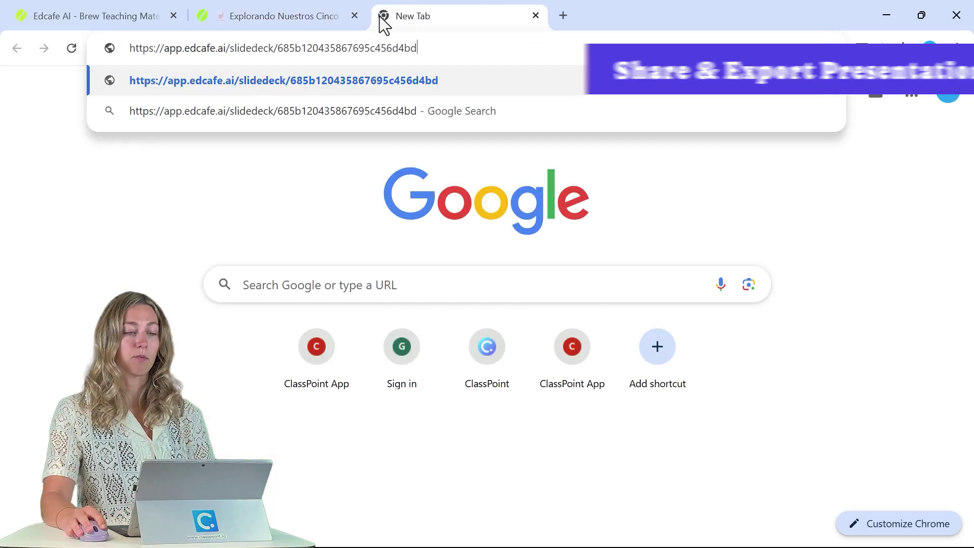
pyautogui.press('Return')
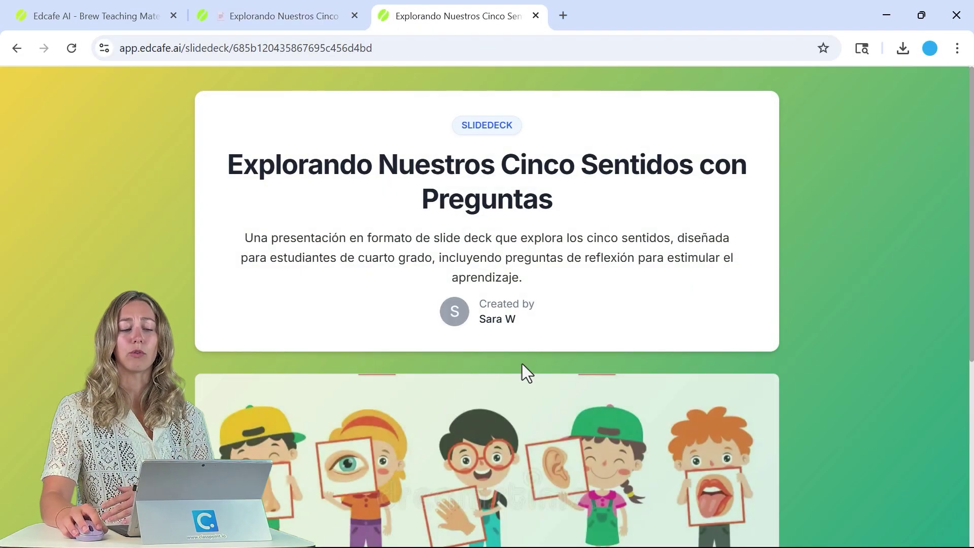
pyautogui.scroll(-4, 522, 364)
pyautogui.scroll(-1, 516, 370)
pyautogui.click(276, 499)
pyautogui.click(277, 499)
pyautogui.click(277, 499)
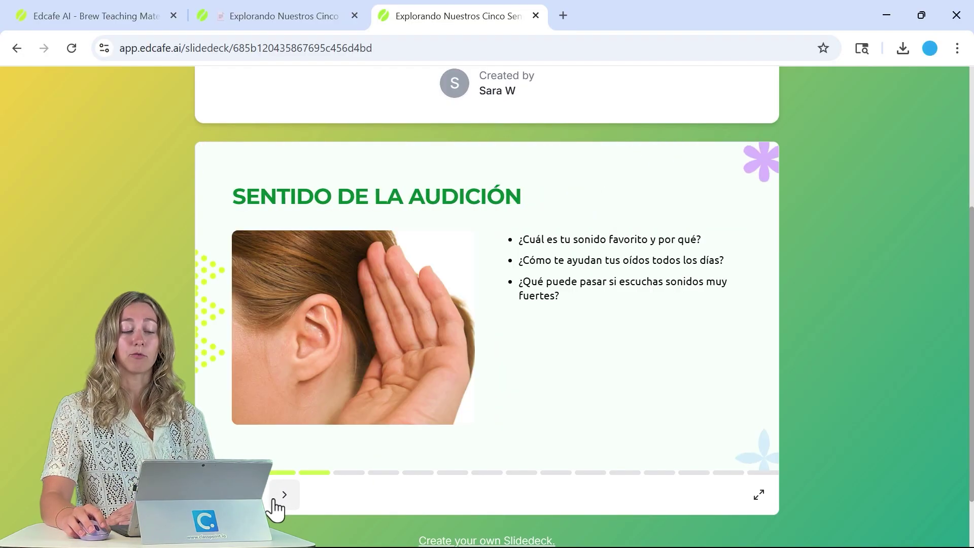
# Step: Close the shared tab and sharing dialog, then show the export format choices
pyautogui.click(536, 15)
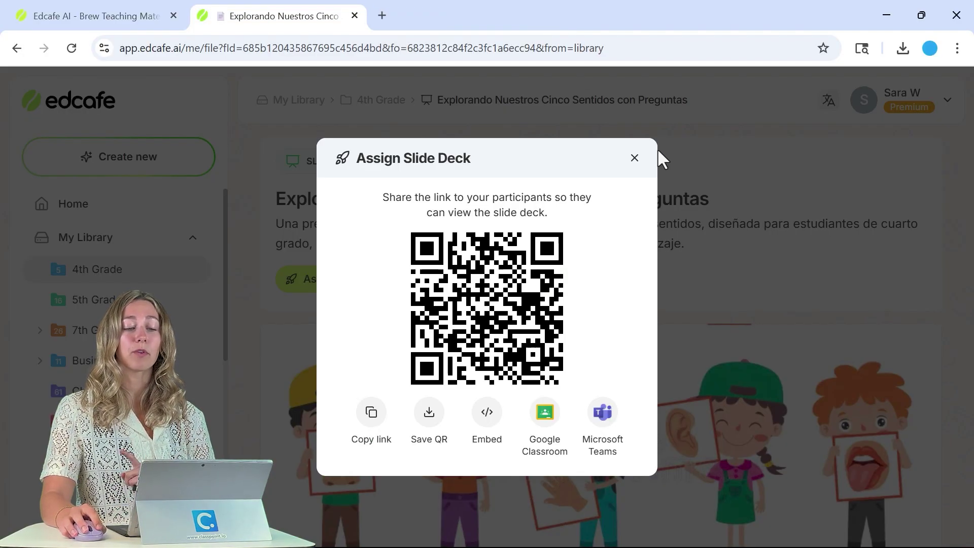
pyautogui.click(632, 157)
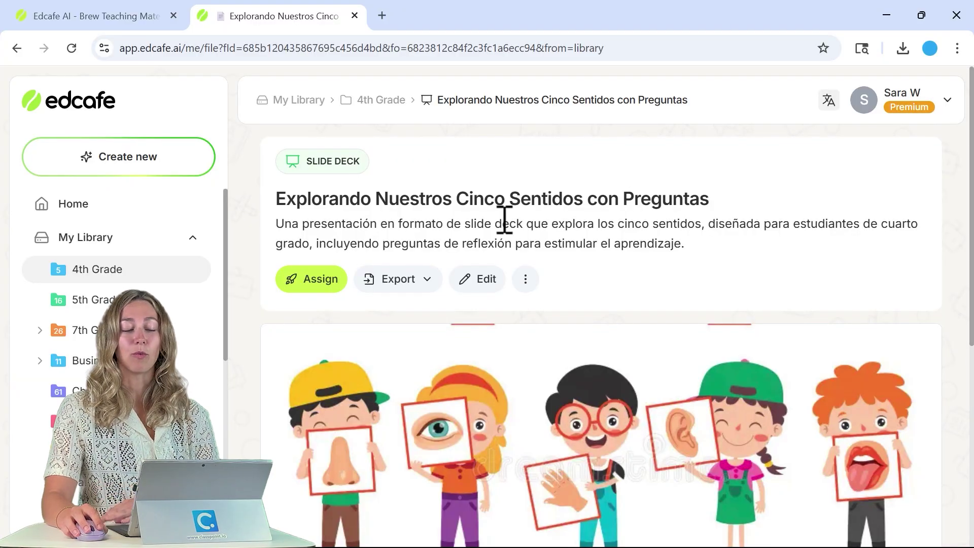
pyautogui.click(404, 289)
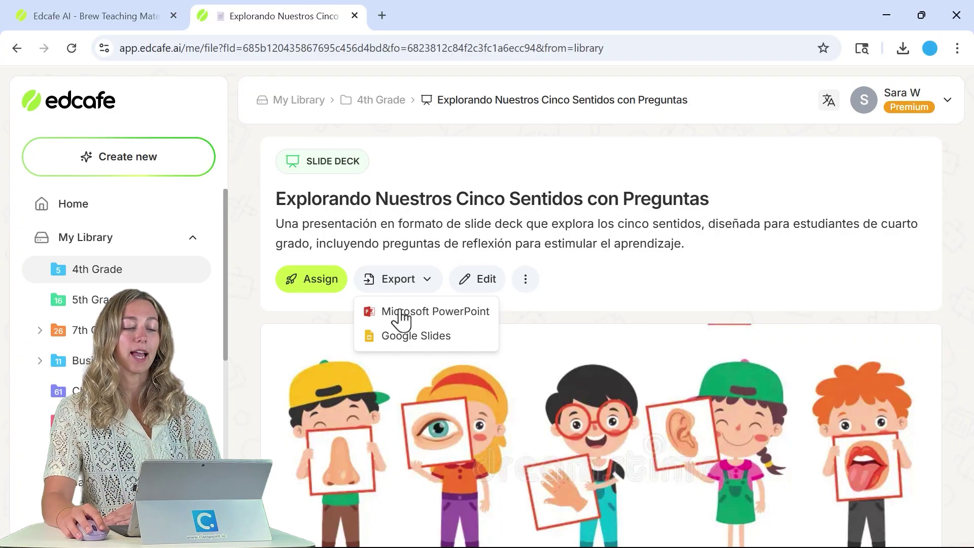
# Step: Export the deck to PowerPoint and open the downloaded 'Explorando Nuestros Cinco Sentidos con Preguntas (1)' file
pyautogui.click(401, 320)
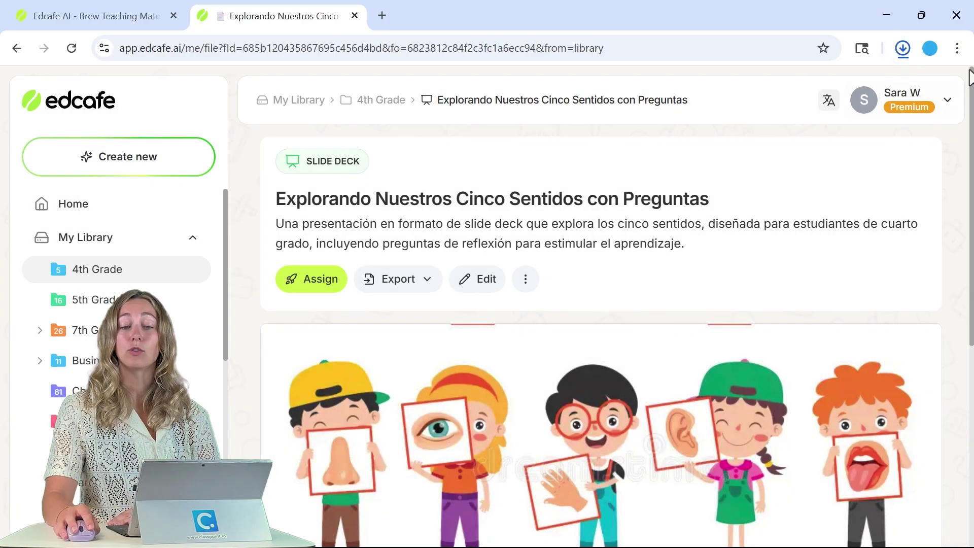
pyautogui.click(903, 49)
pyautogui.click(814, 106)
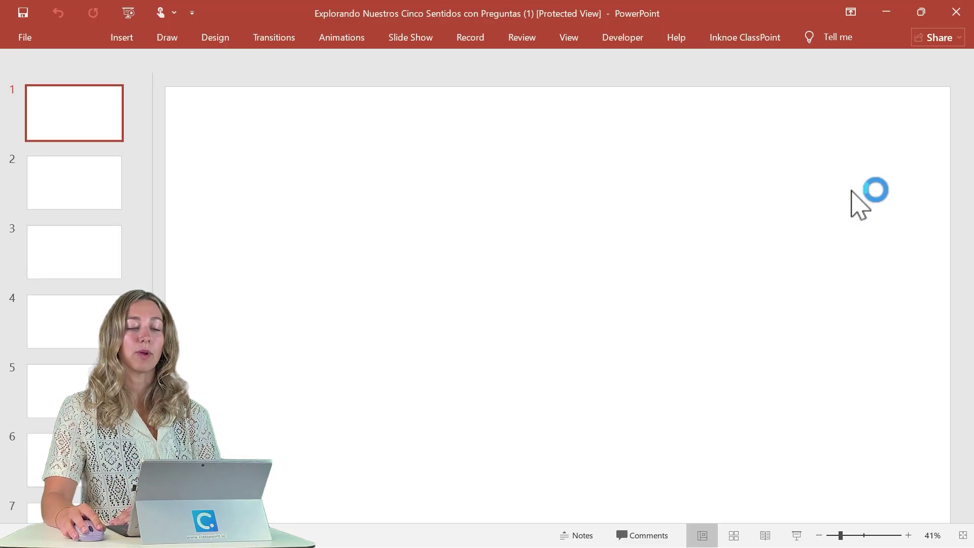
# Step: Enable editing, then select the children picture and the 'Los Cinco Sentidos' title
pyautogui.click(634, 65)
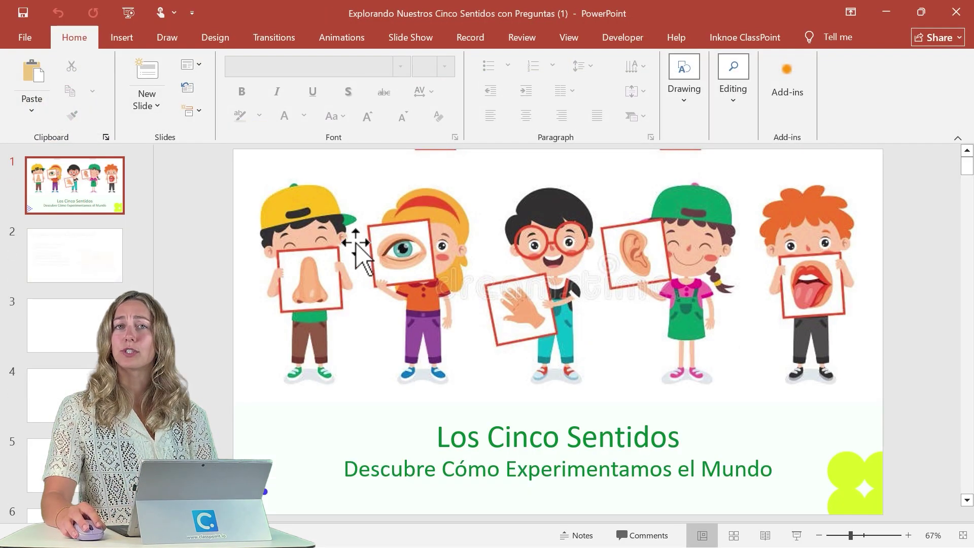
pyautogui.click(401, 294)
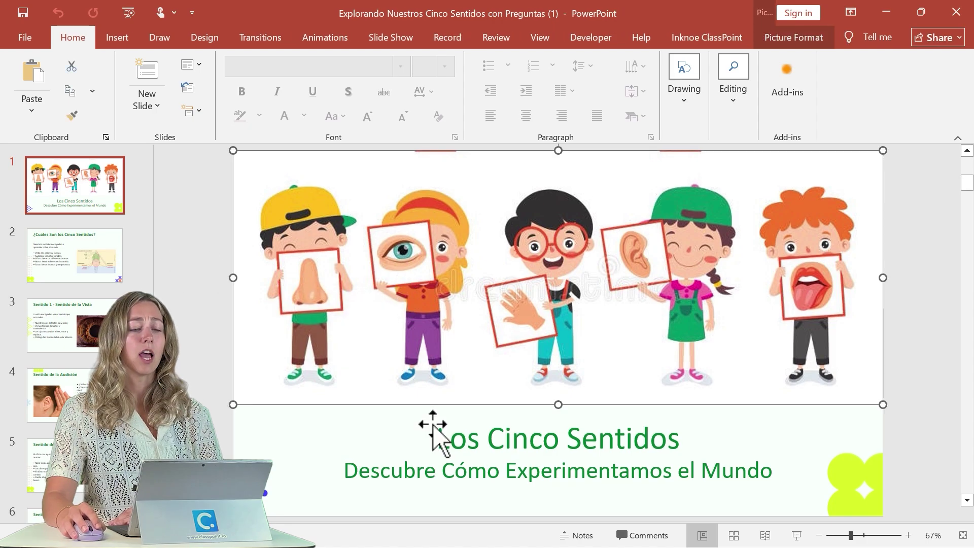
pyautogui.click(451, 440)
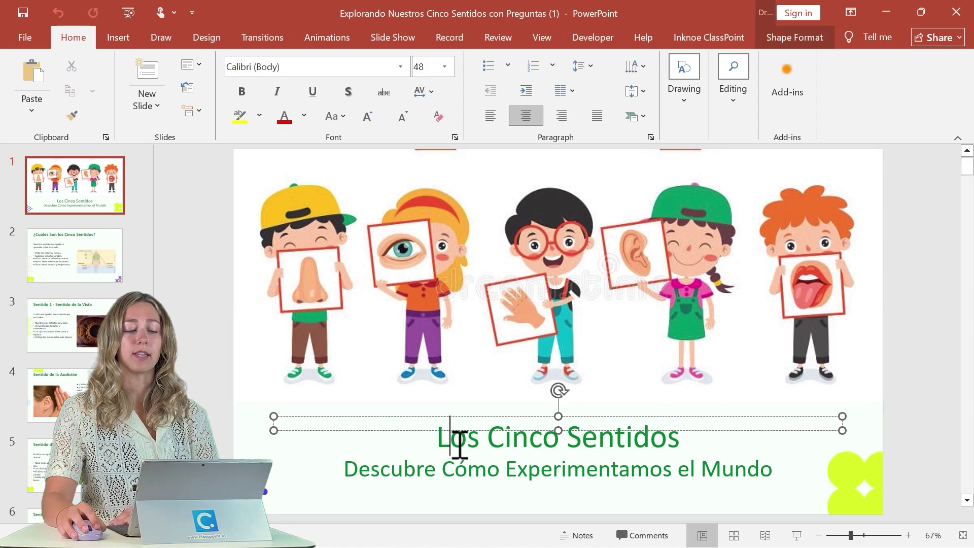
# Step: View slide 2, '¿Cuáles Son los Cinco Sentidos?', and browse the Animations, Transitions and ClassPoint tools
pyautogui.click(69, 248)
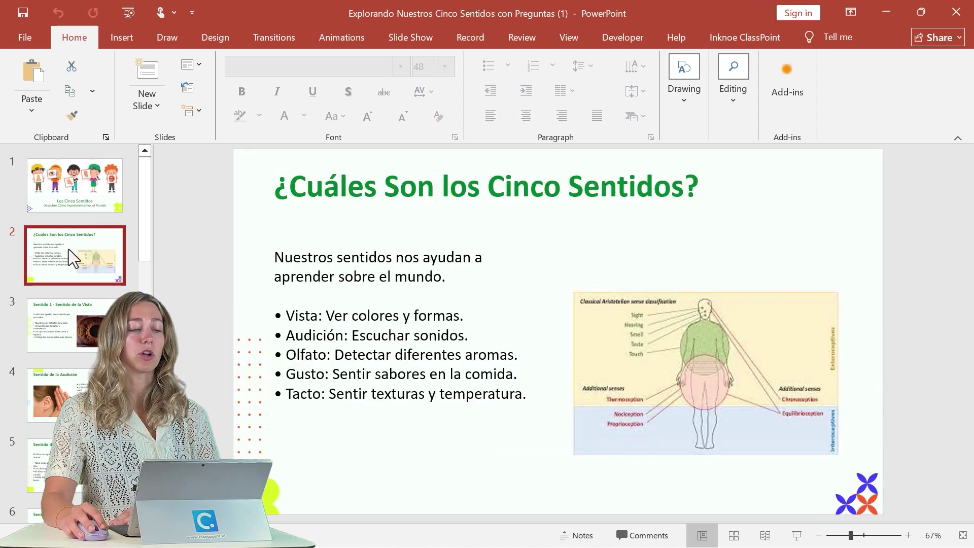
pyautogui.click(336, 40)
pyautogui.click(274, 37)
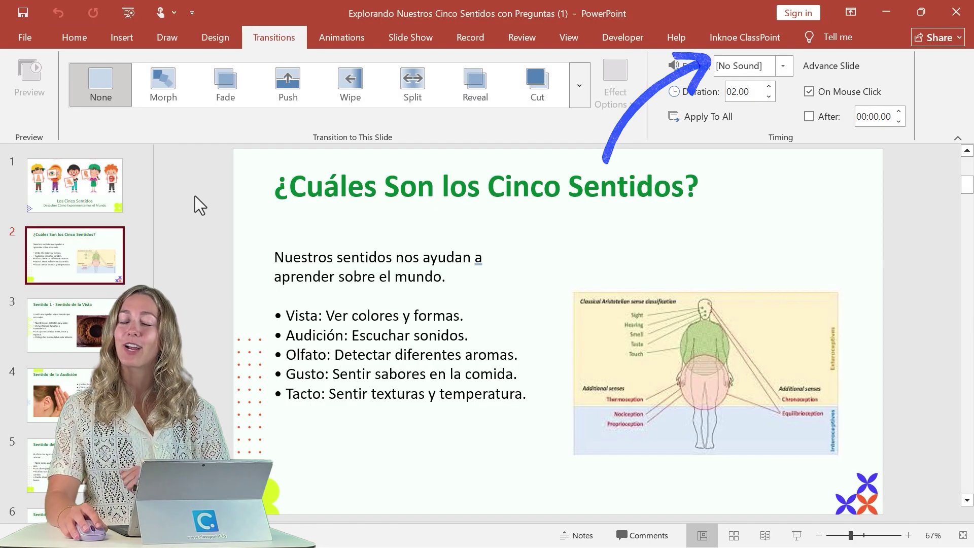
pyautogui.click(745, 39)
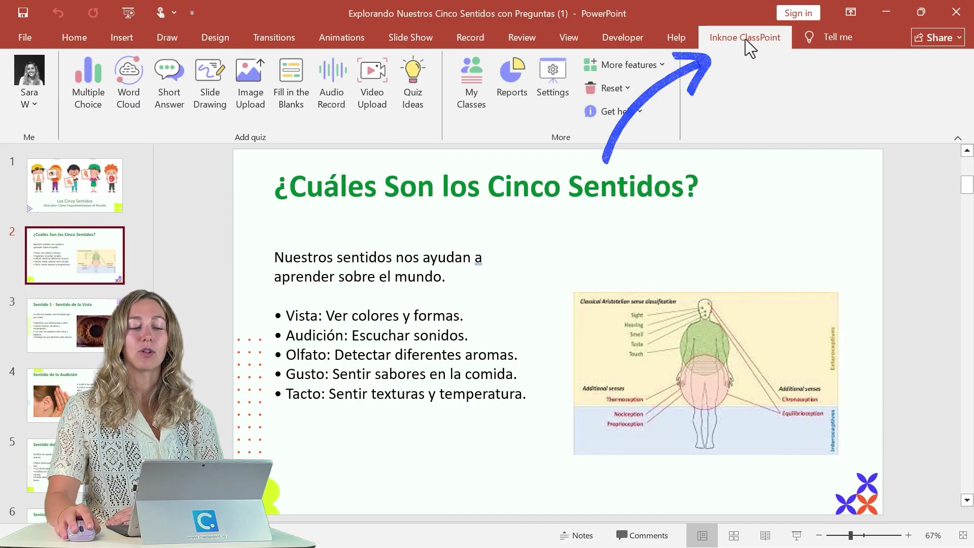